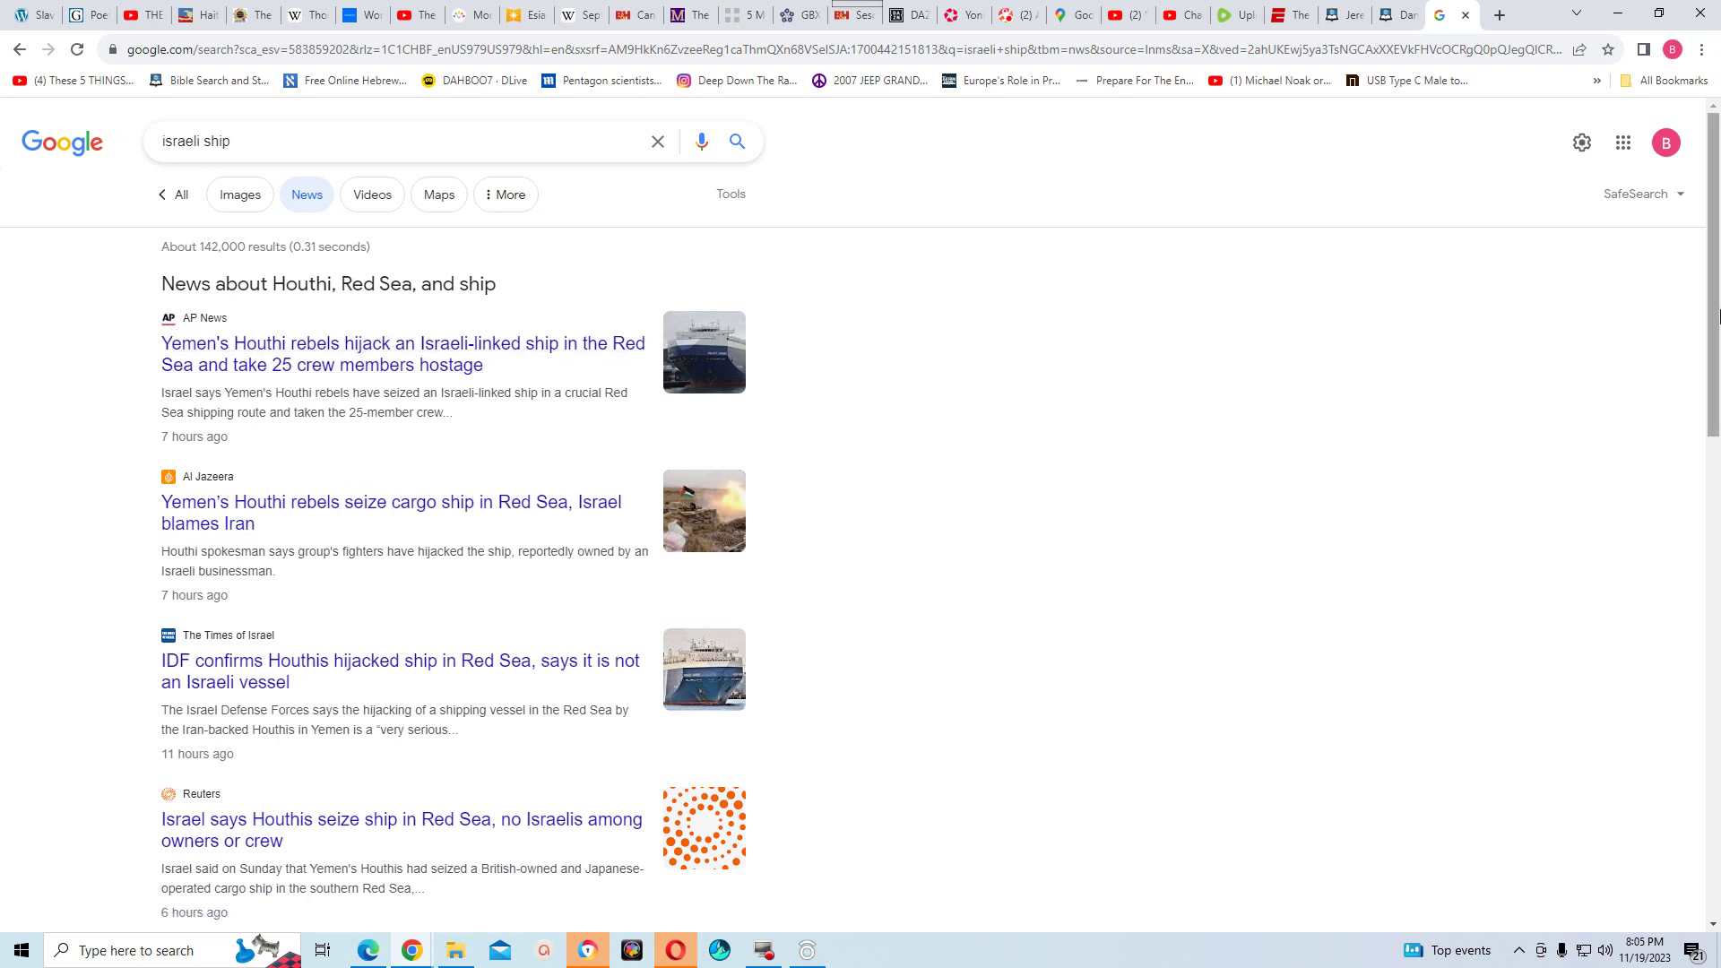
{"action": "left_click_drag", "start_coordinate": [1715, 323], "coordinate": [1714, 361]}
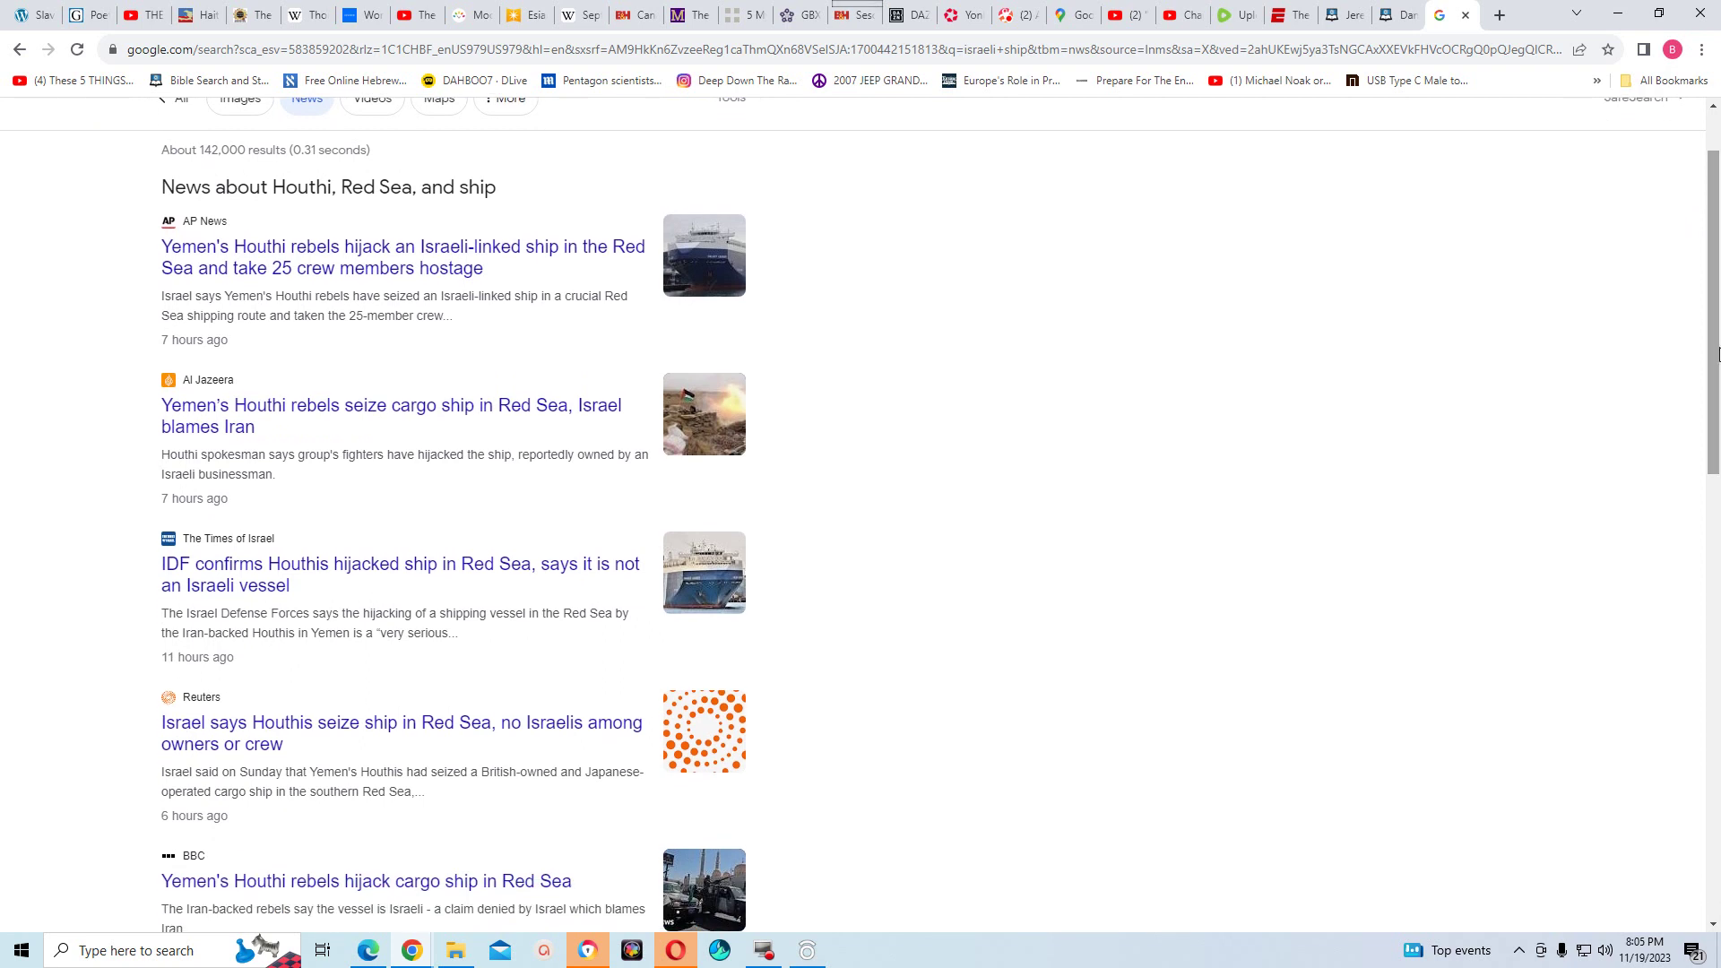
{"action": "left_click_drag", "start_coordinate": [1715, 350], "coordinate": [1715, 359]}
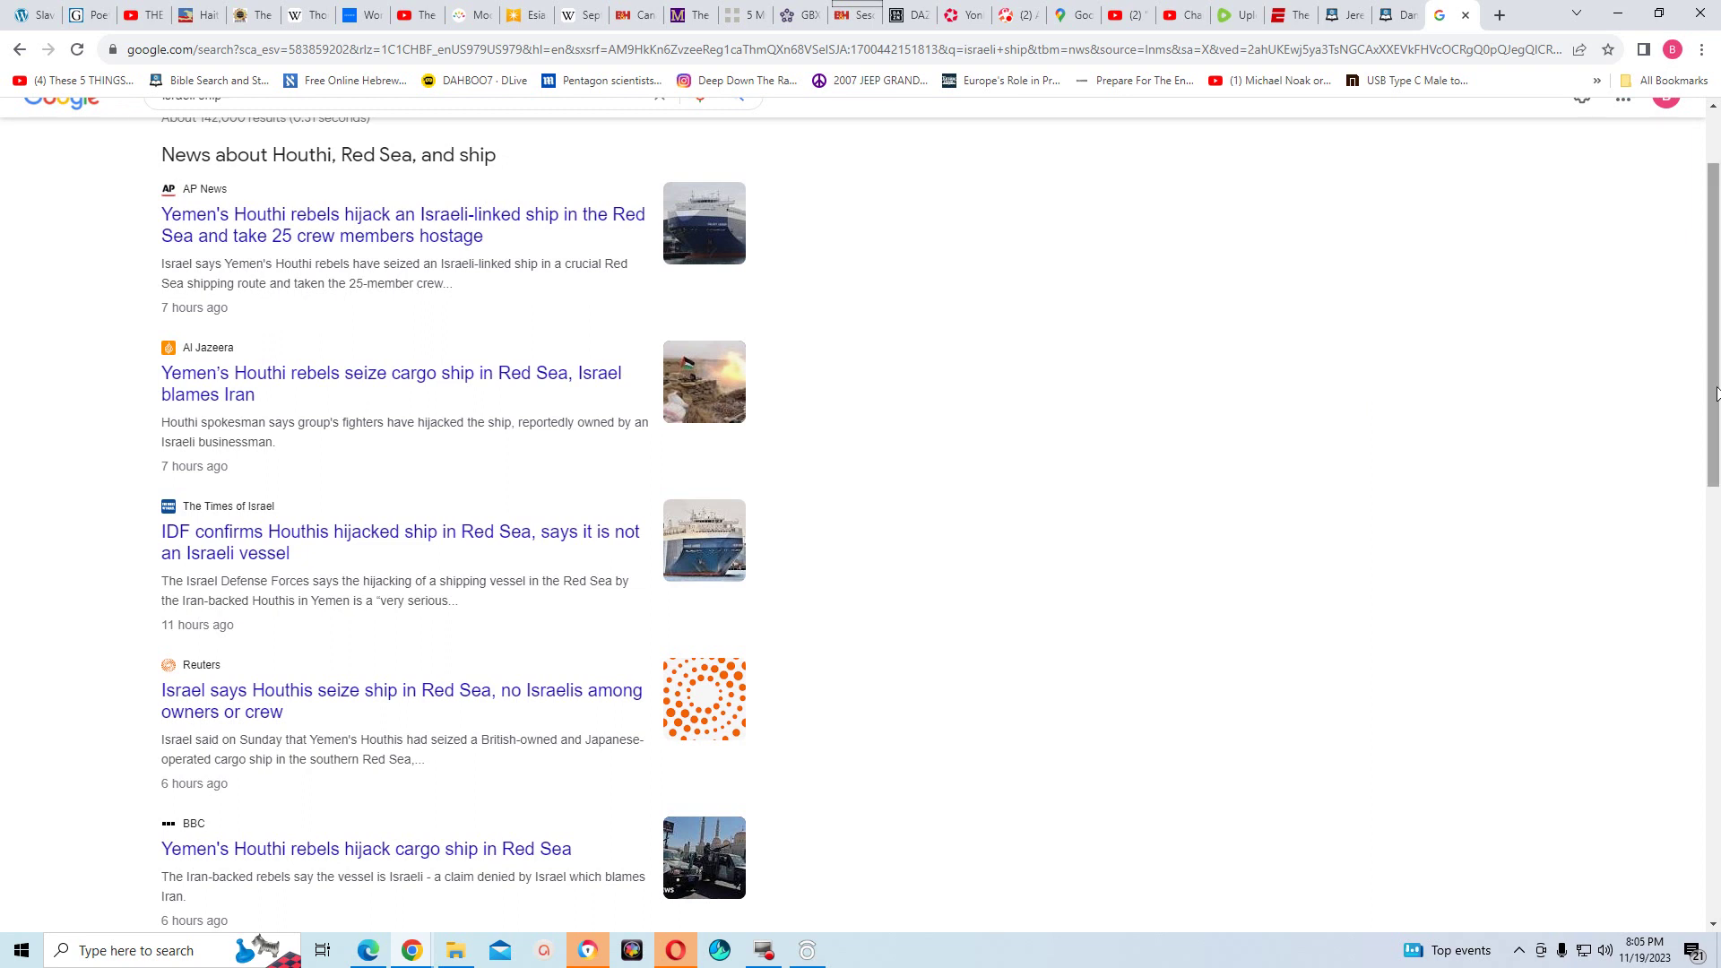
{"action": "left_click_drag", "start_coordinate": [1714, 390], "coordinate": [1715, 444]}
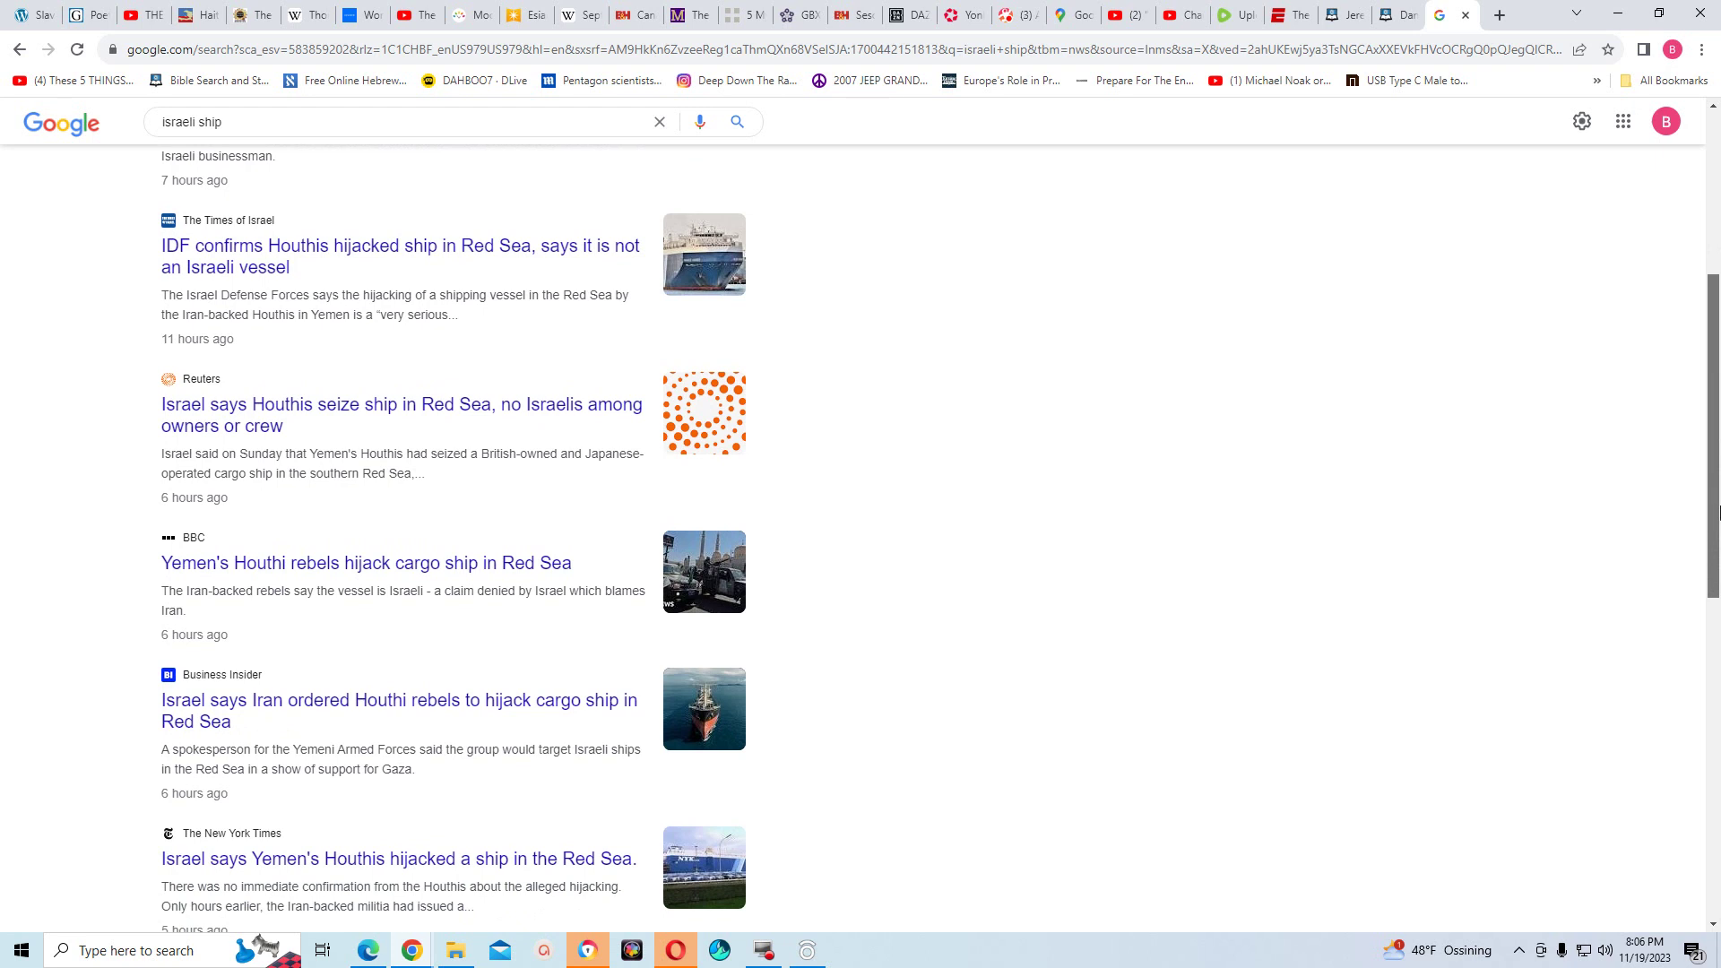
{"action": "left_click_drag", "start_coordinate": [1711, 512], "coordinate": [1710, 514]}
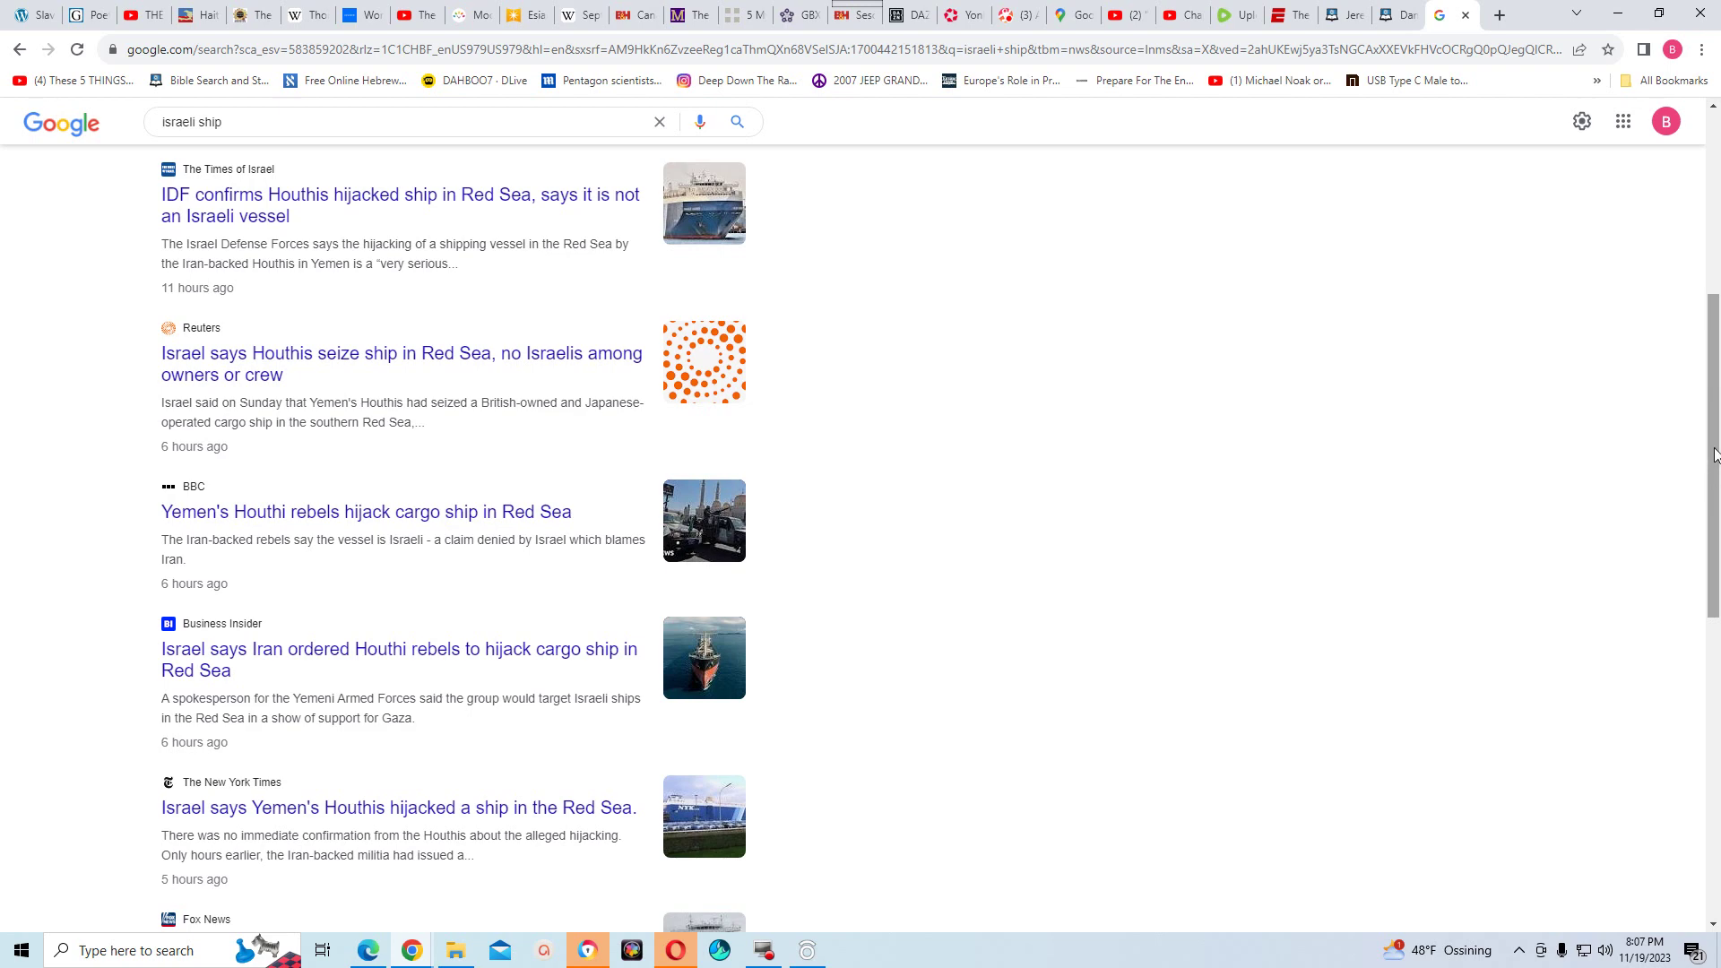
{"action": "left_click_drag", "start_coordinate": [1717, 436], "coordinate": [1716, 136]}
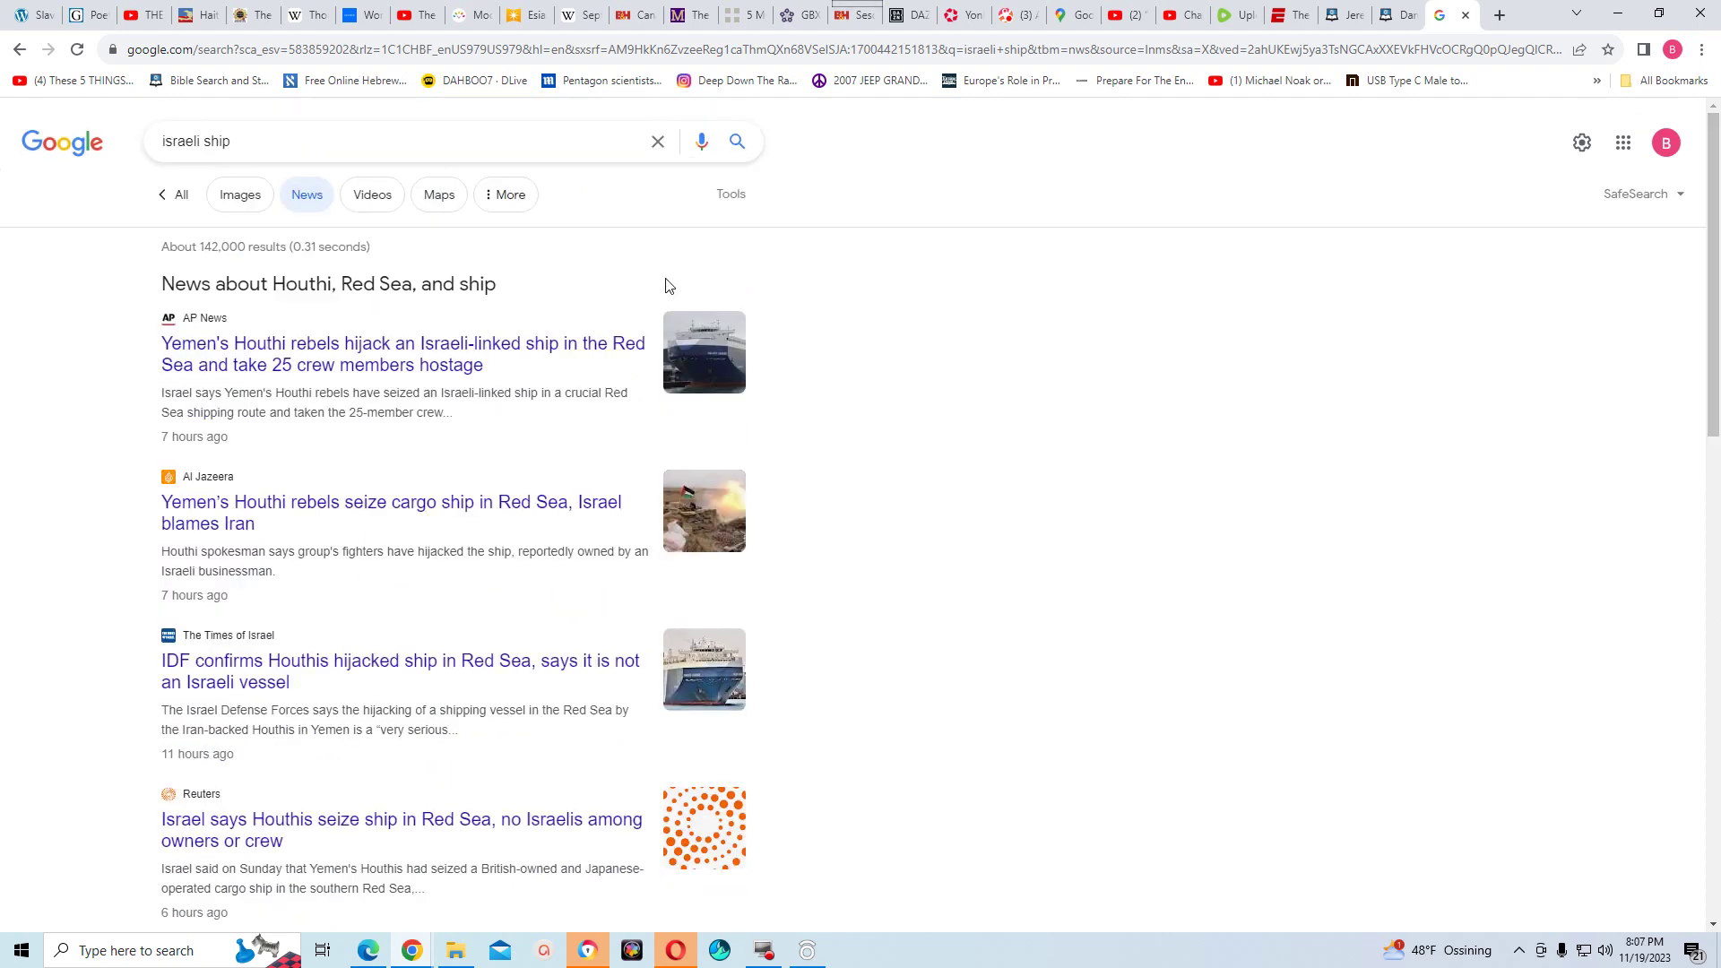
Show Google Images results for 'israeli ship'
{"action": "left_click", "coordinate": [239, 194]}
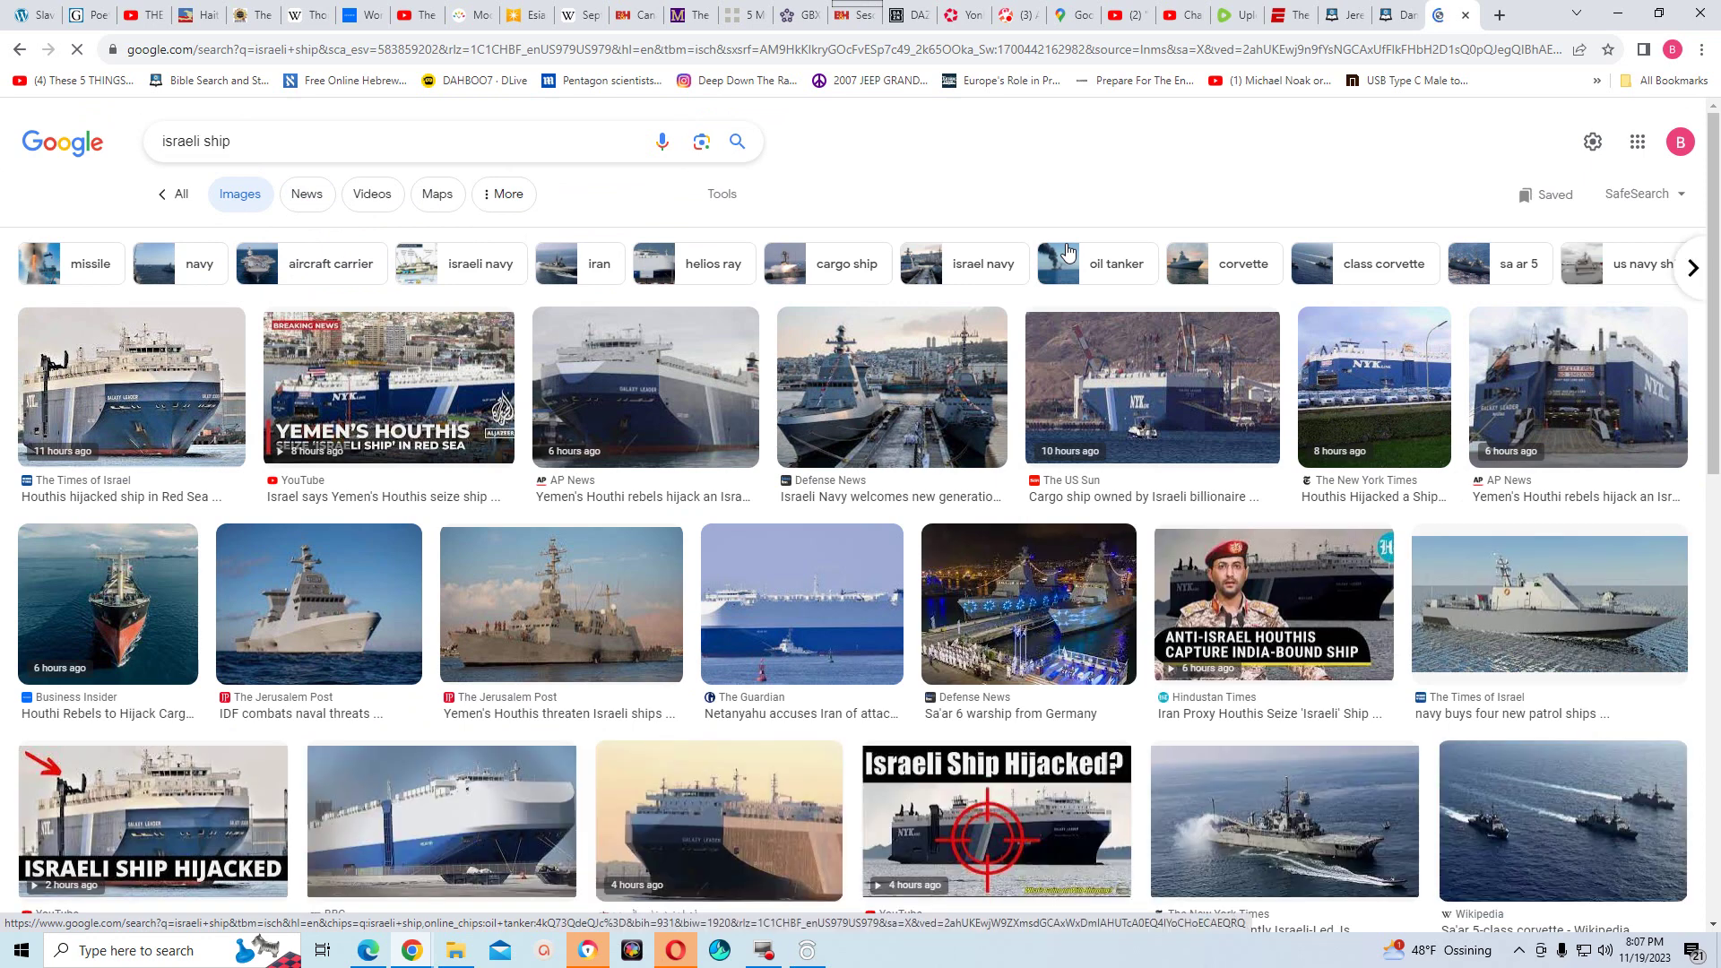
{"action": "mouse_move", "coordinate": [941, 263]}
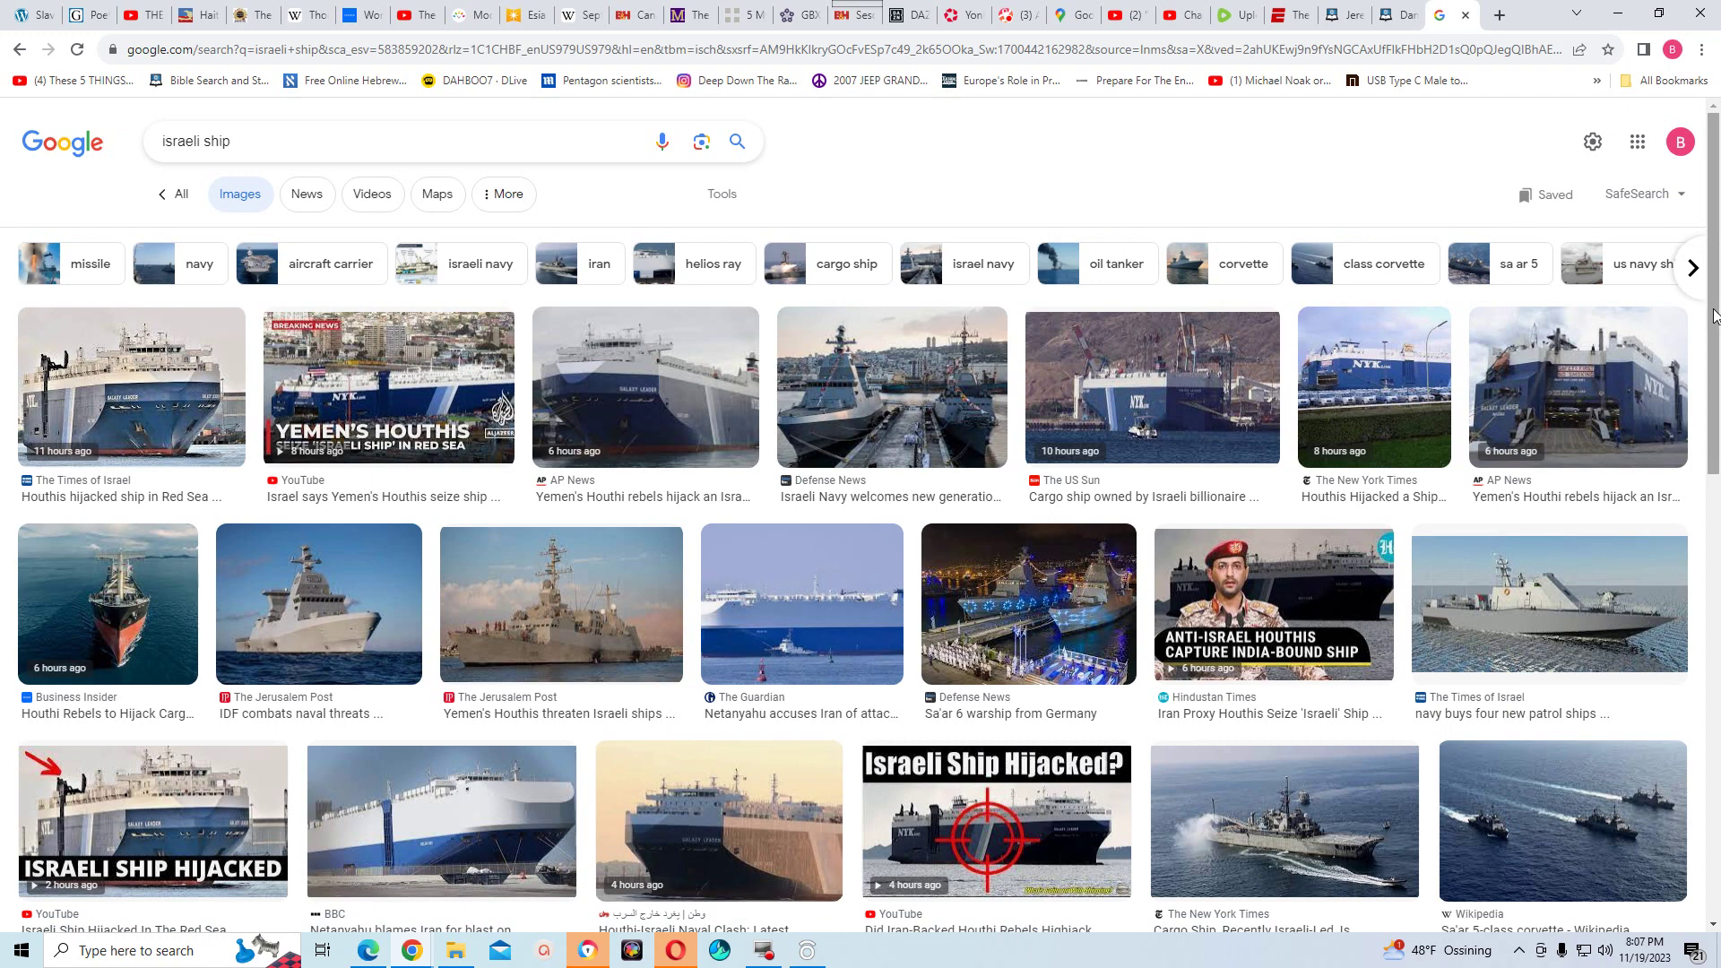
{"action": "left_click_drag", "start_coordinate": [1714, 314], "coordinate": [1713, 381]}
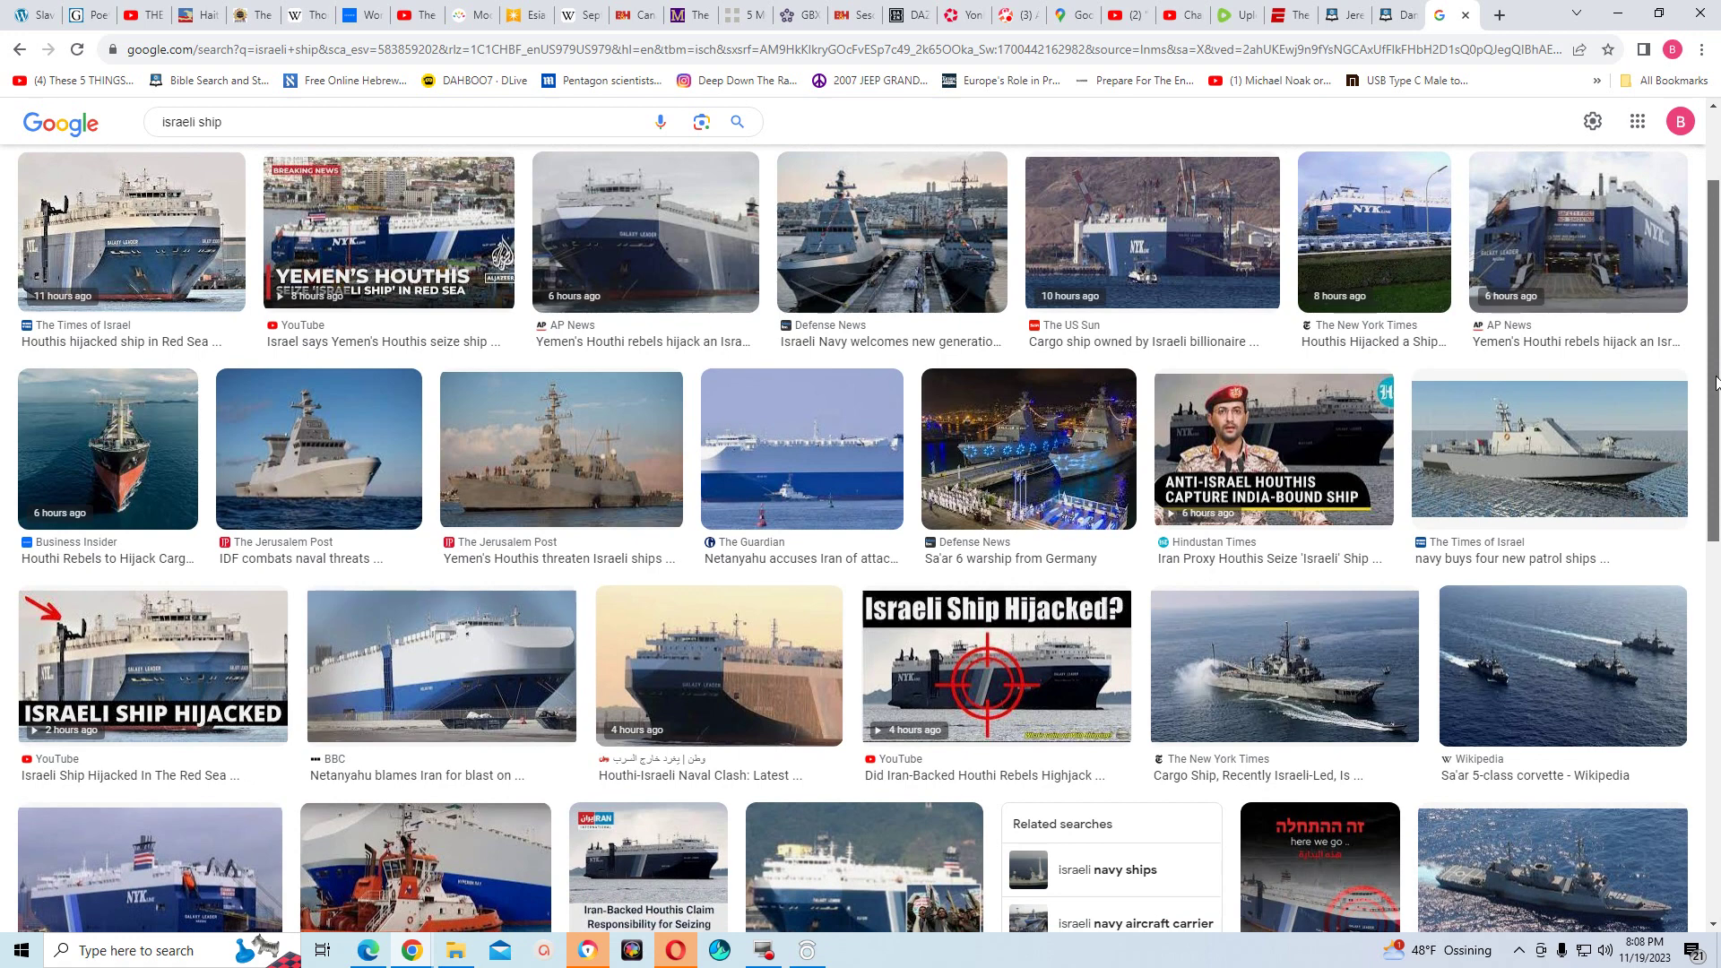
{"action": "left_click_drag", "start_coordinate": [1714, 382], "coordinate": [1713, 425]}
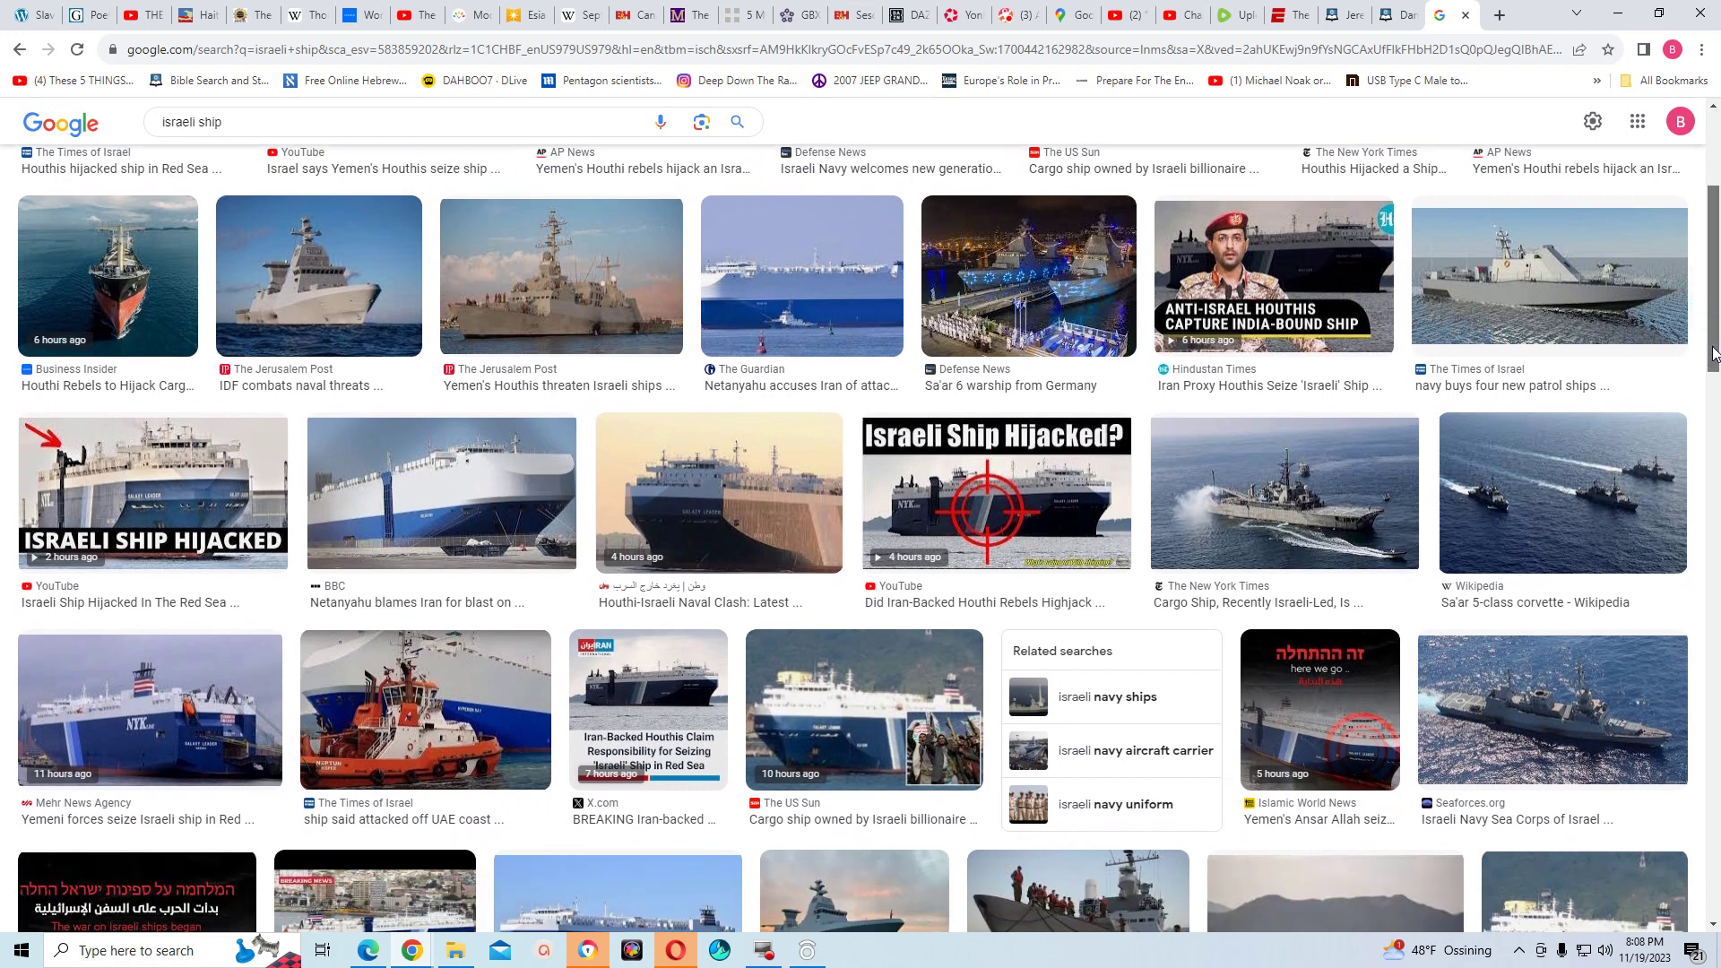
{"action": "left_click_drag", "start_coordinate": [1713, 336], "coordinate": [1714, 360]}
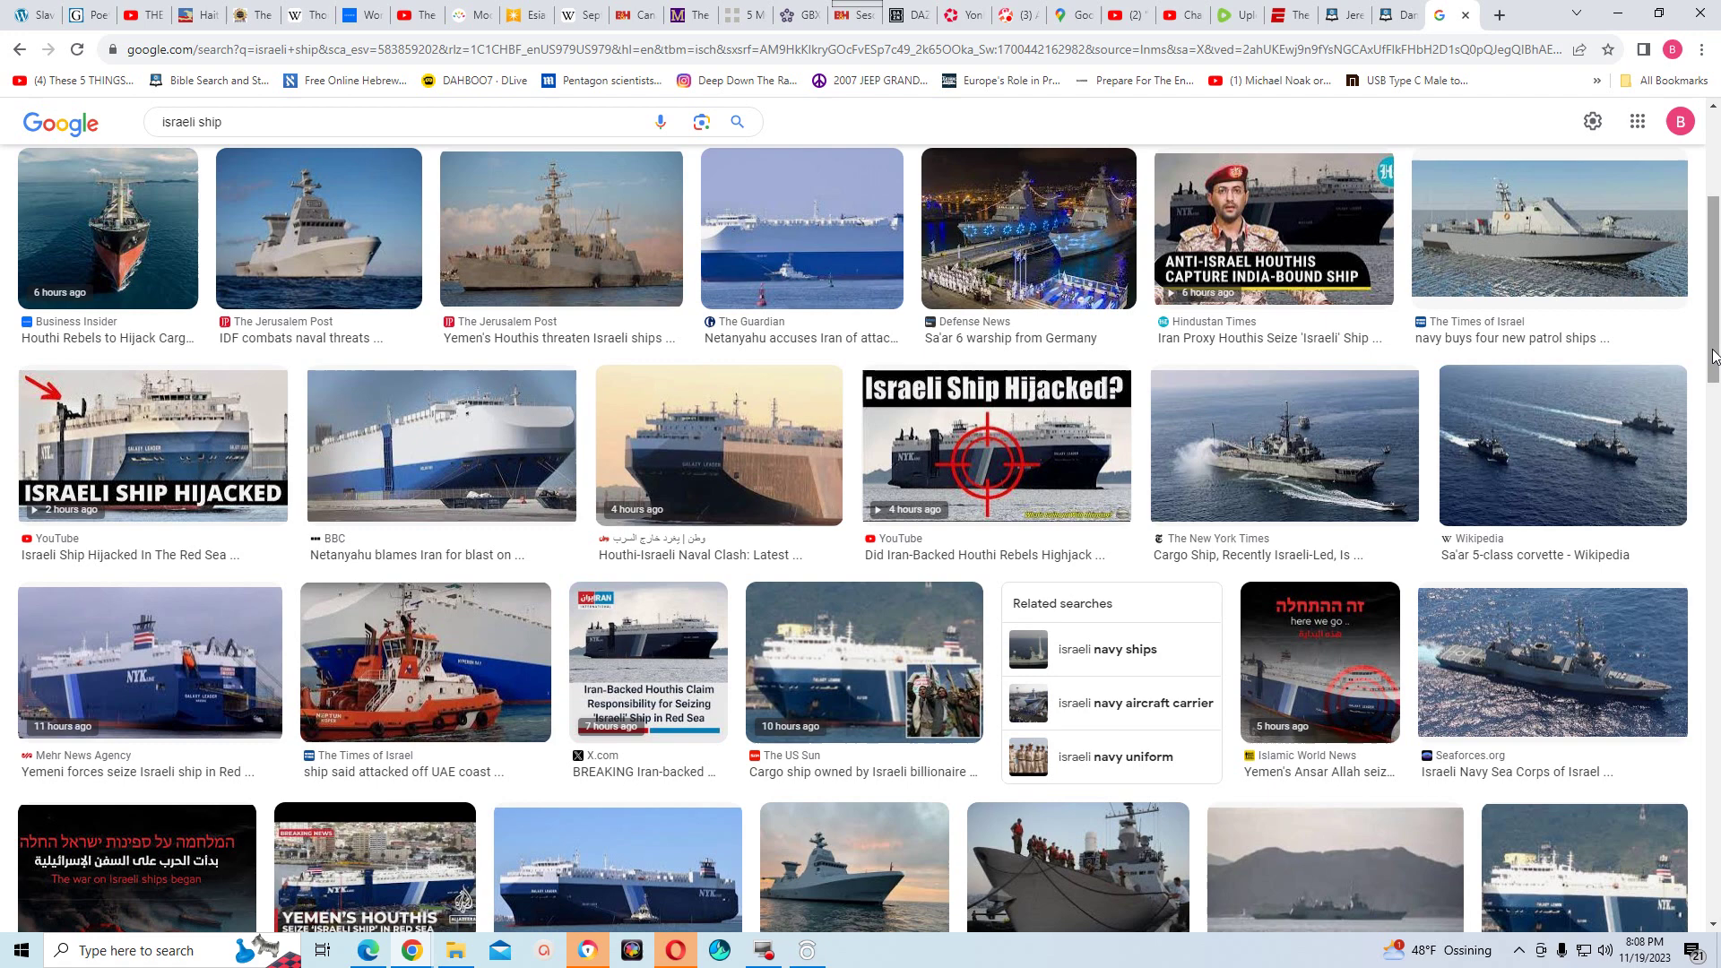
{"action": "left_click_drag", "start_coordinate": [1714, 357], "coordinate": [1713, 411]}
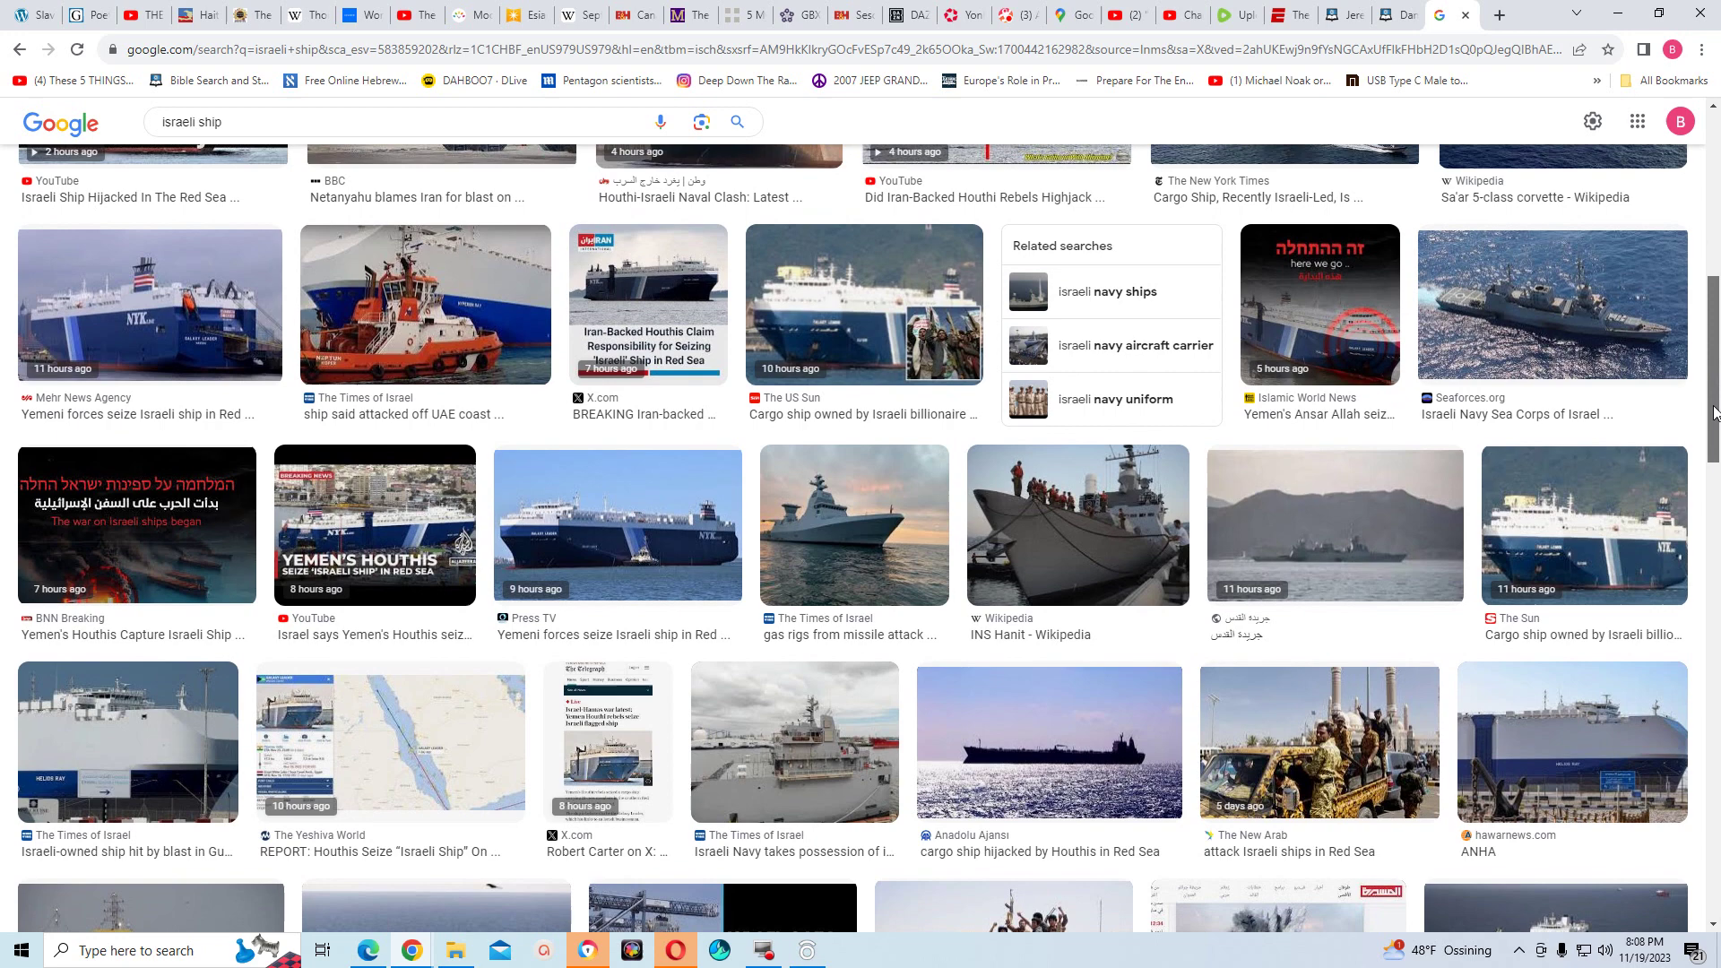
{"action": "left_click_drag", "start_coordinate": [1713, 411], "coordinate": [1713, 417]}
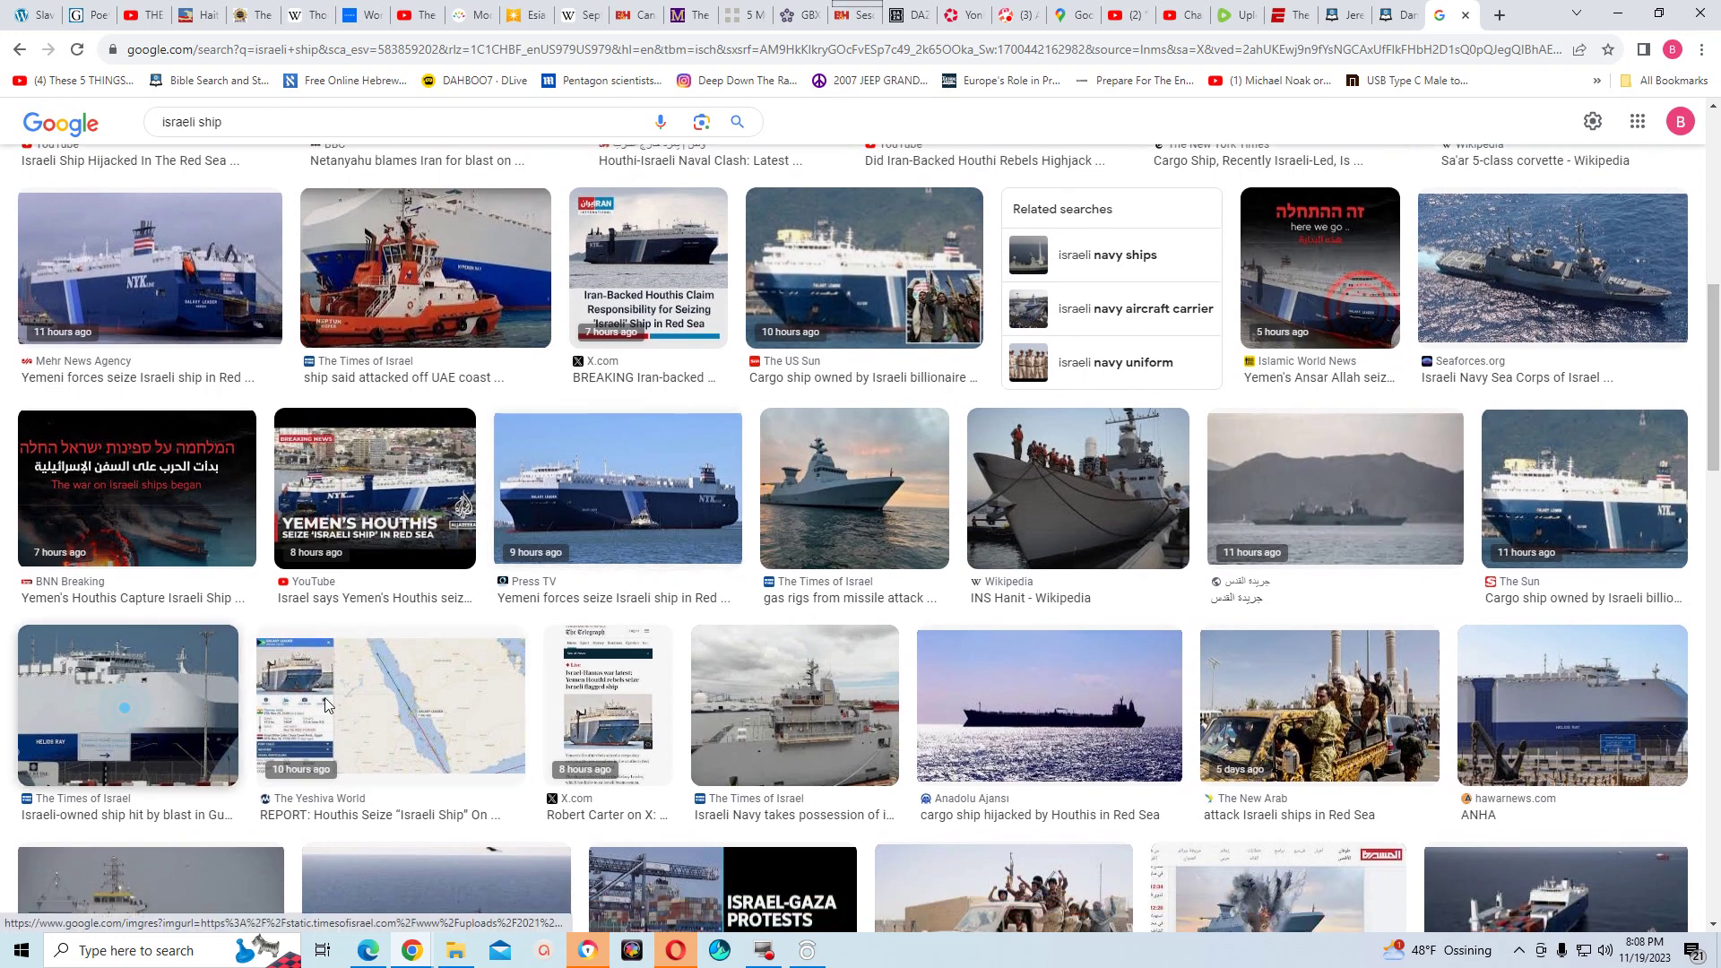
Preview the 'Israeli-owned ship hit by blast' image, then open the Press TV seized-ship image
{"action": "left_click", "coordinate": [128, 706]}
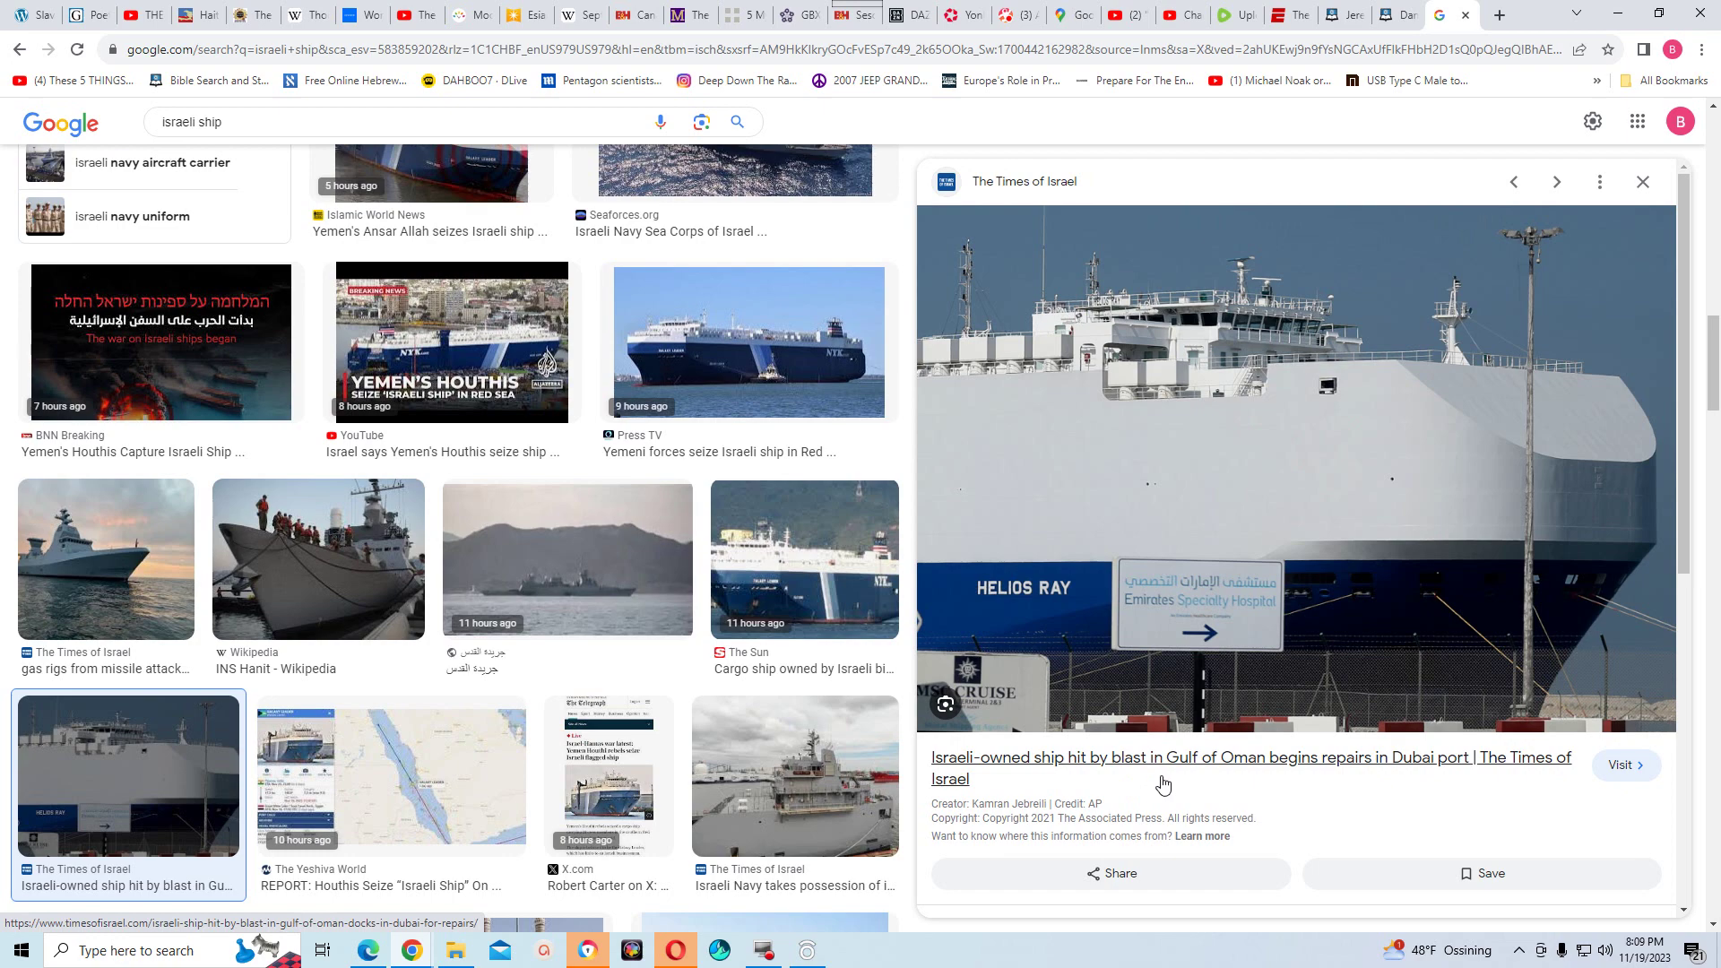
{"action": "left_click", "coordinate": [1642, 182]}
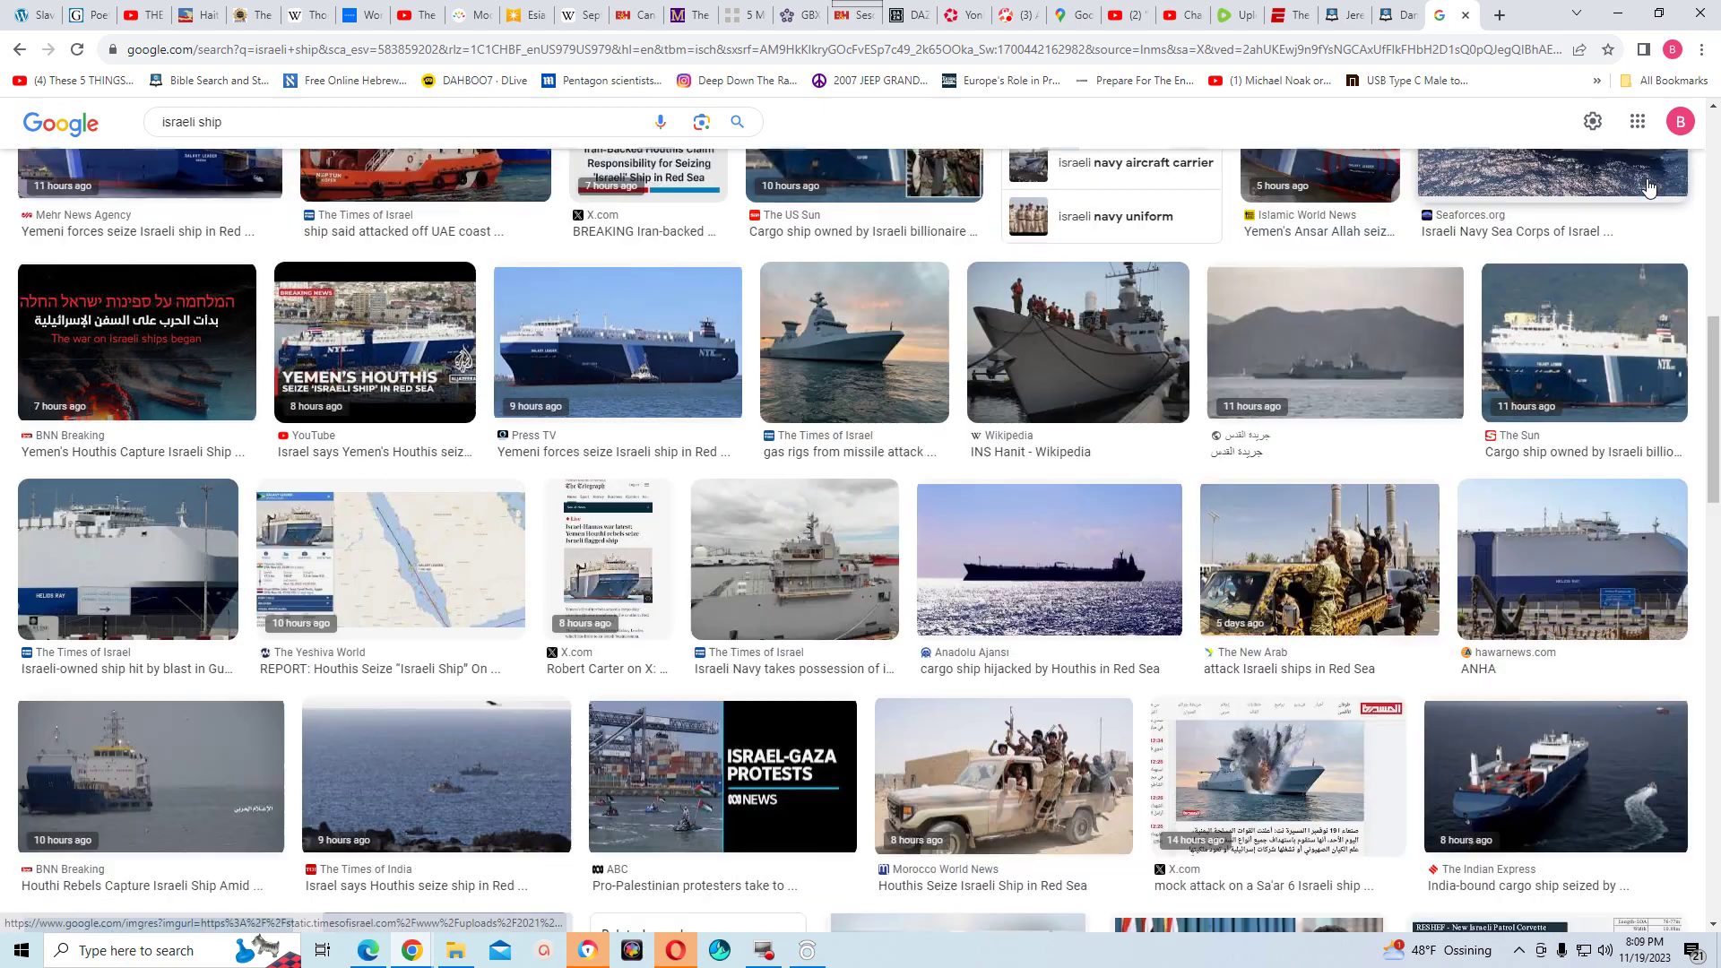
{"action": "left_click", "coordinate": [626, 346]}
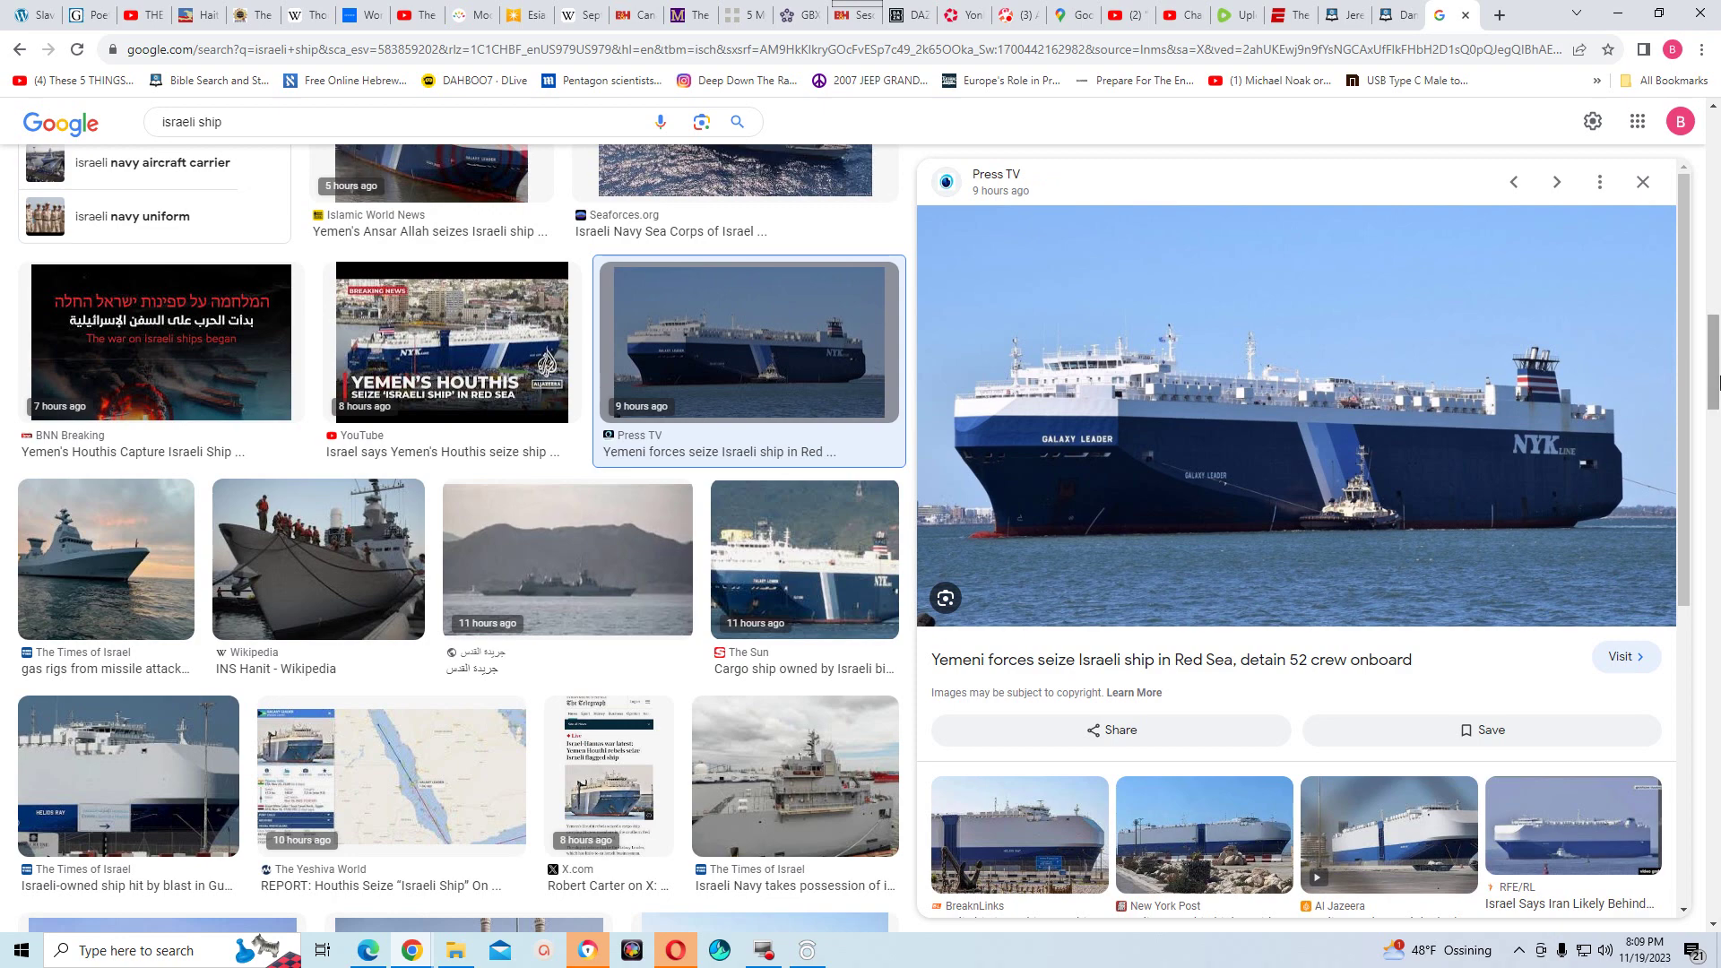
{"action": "left_click_drag", "start_coordinate": [1710, 383], "coordinate": [1713, 197]}
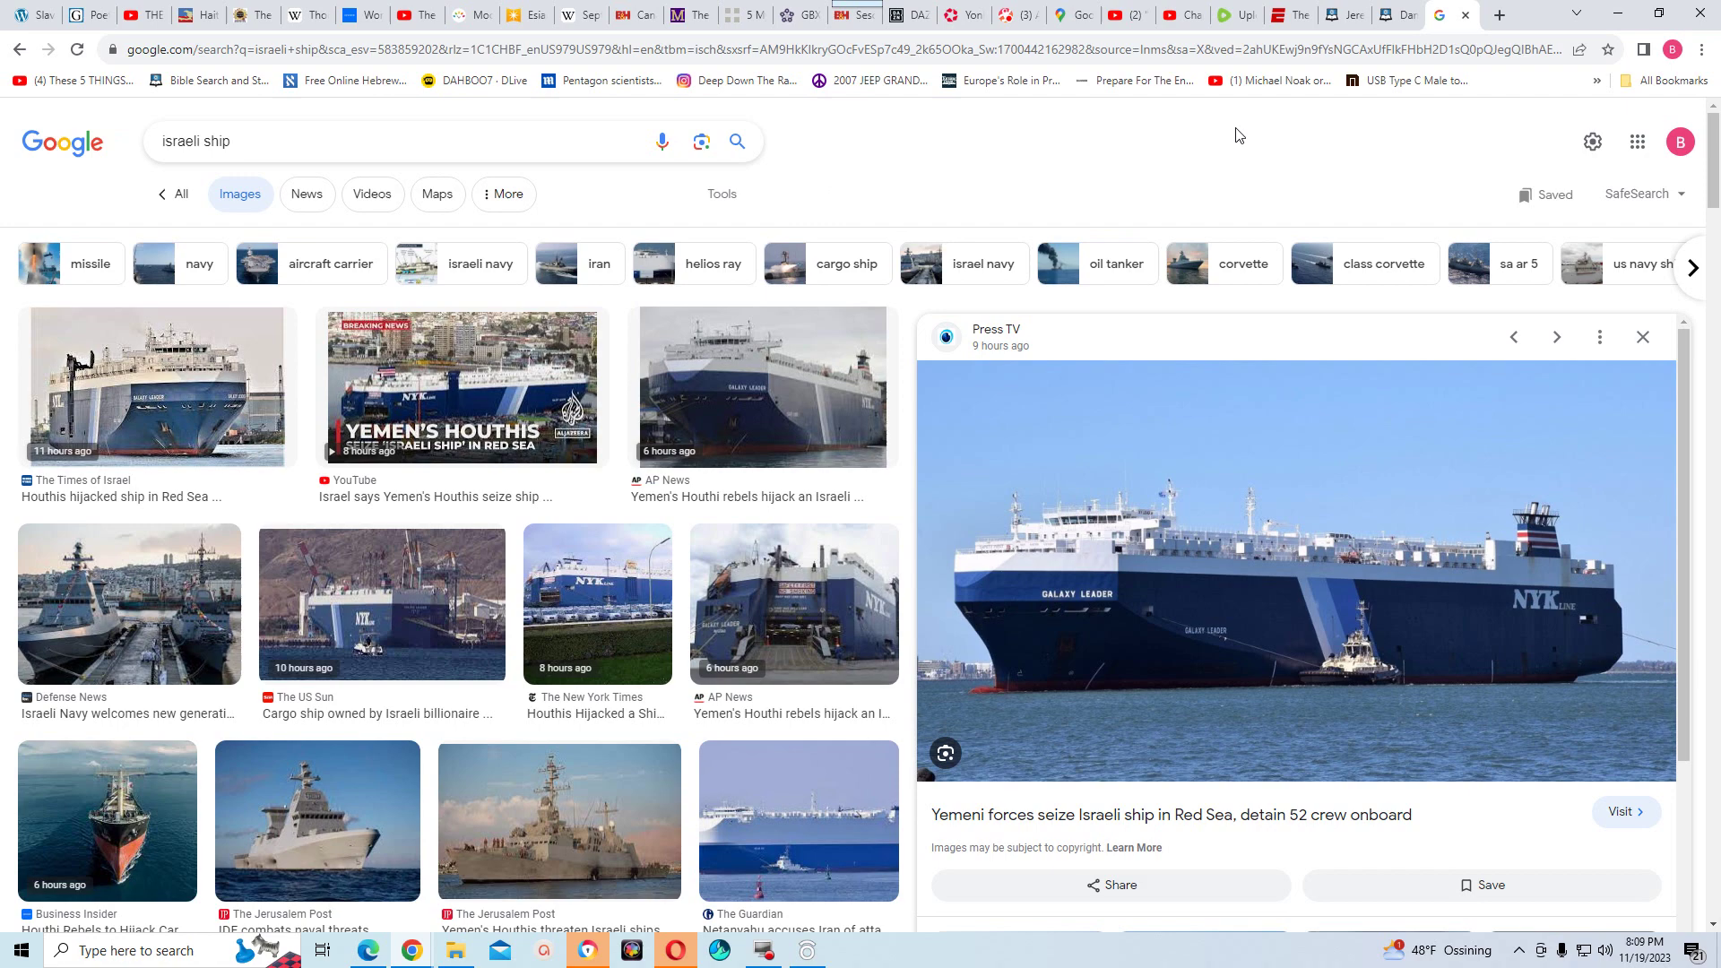
On the Daniel 7 Bible page, close the word search and look up 'rev 9'
{"action": "left_click", "coordinate": [1393, 17]}
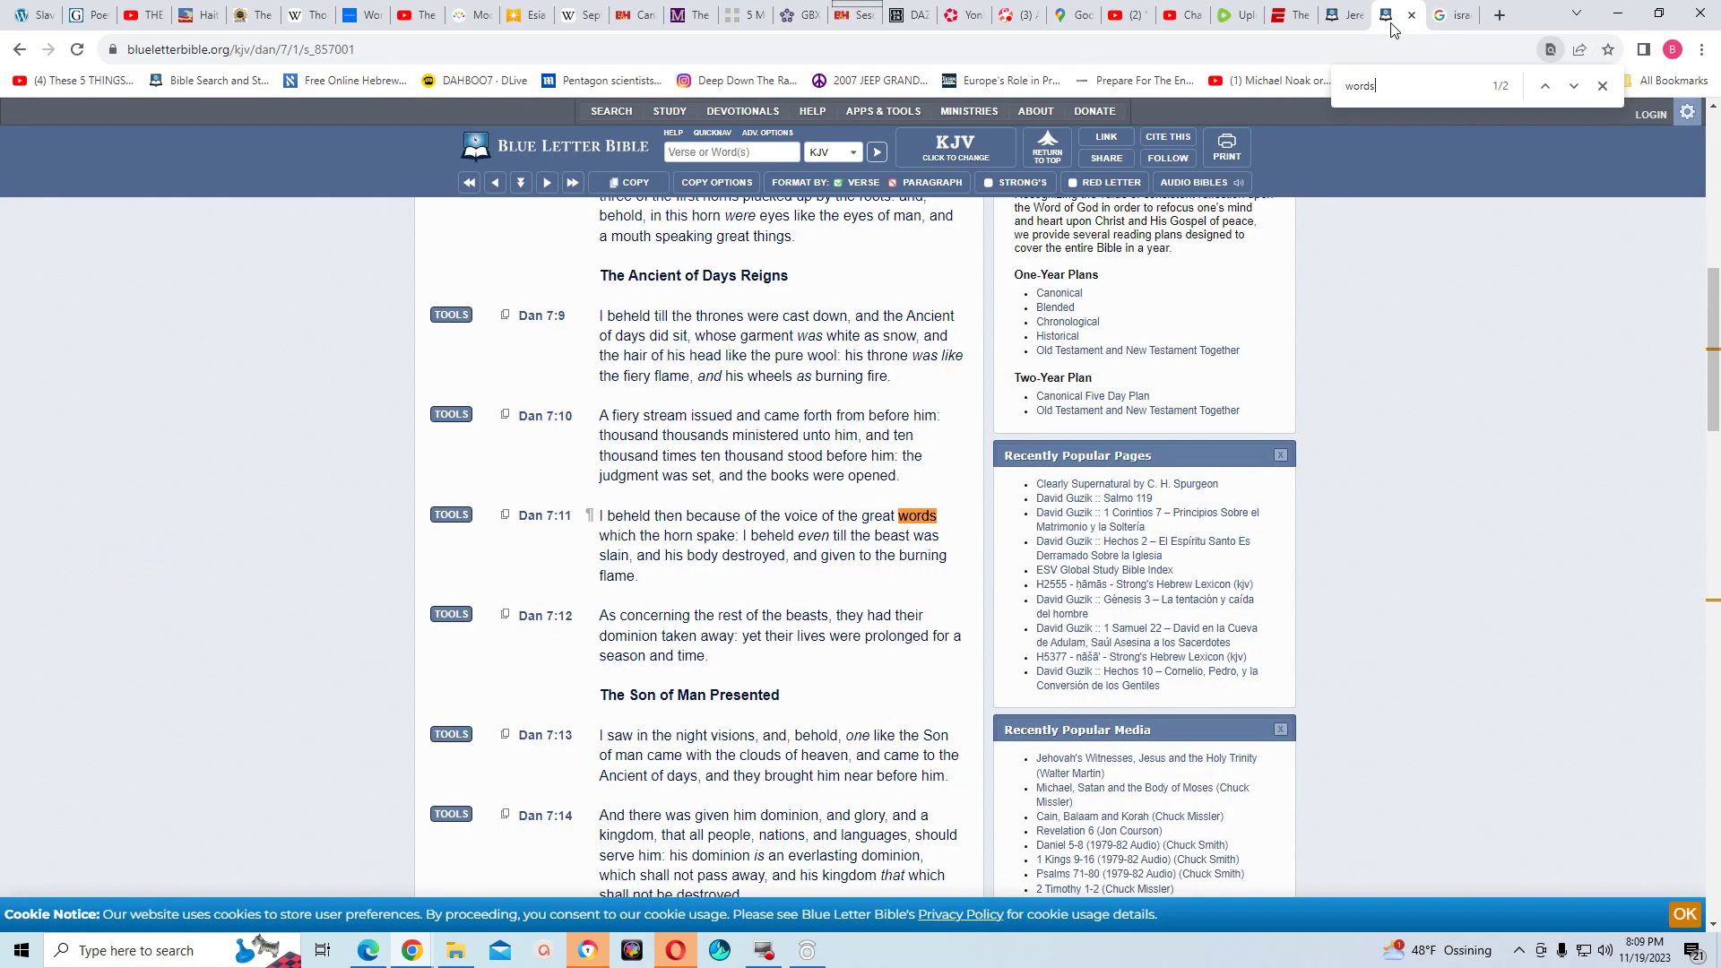
{"action": "left_click_drag", "start_coordinate": [1713, 312], "coordinate": [1713, 121]}
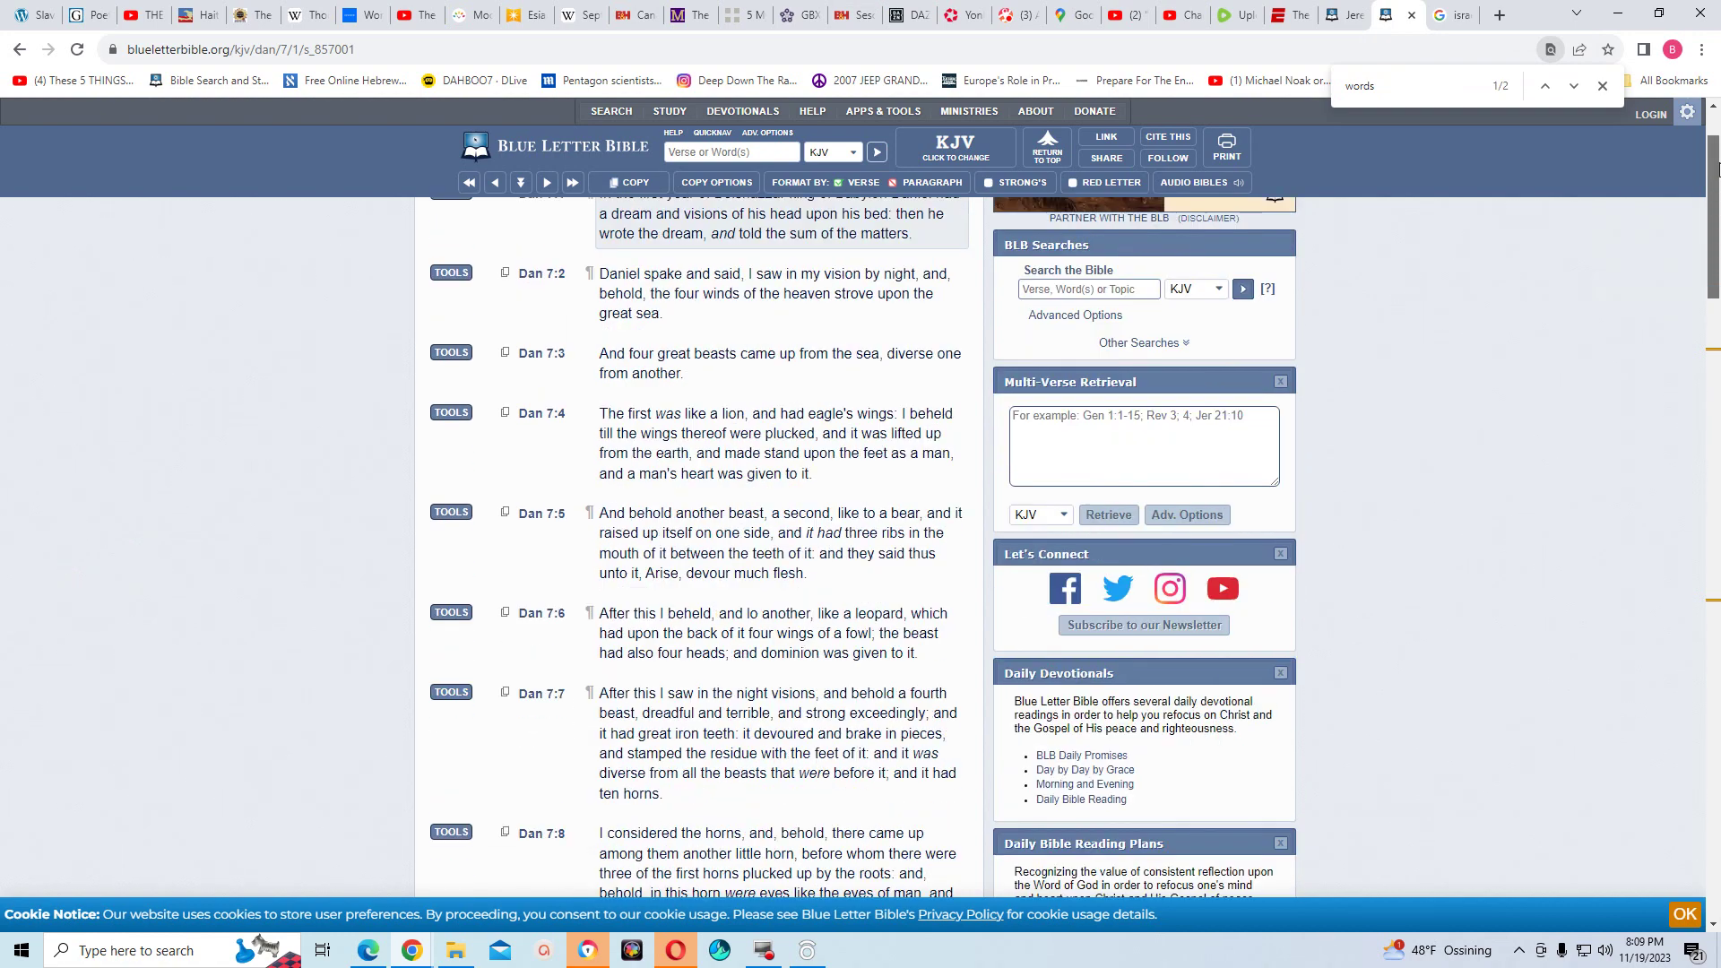
{"action": "left_click", "coordinate": [1601, 86]}
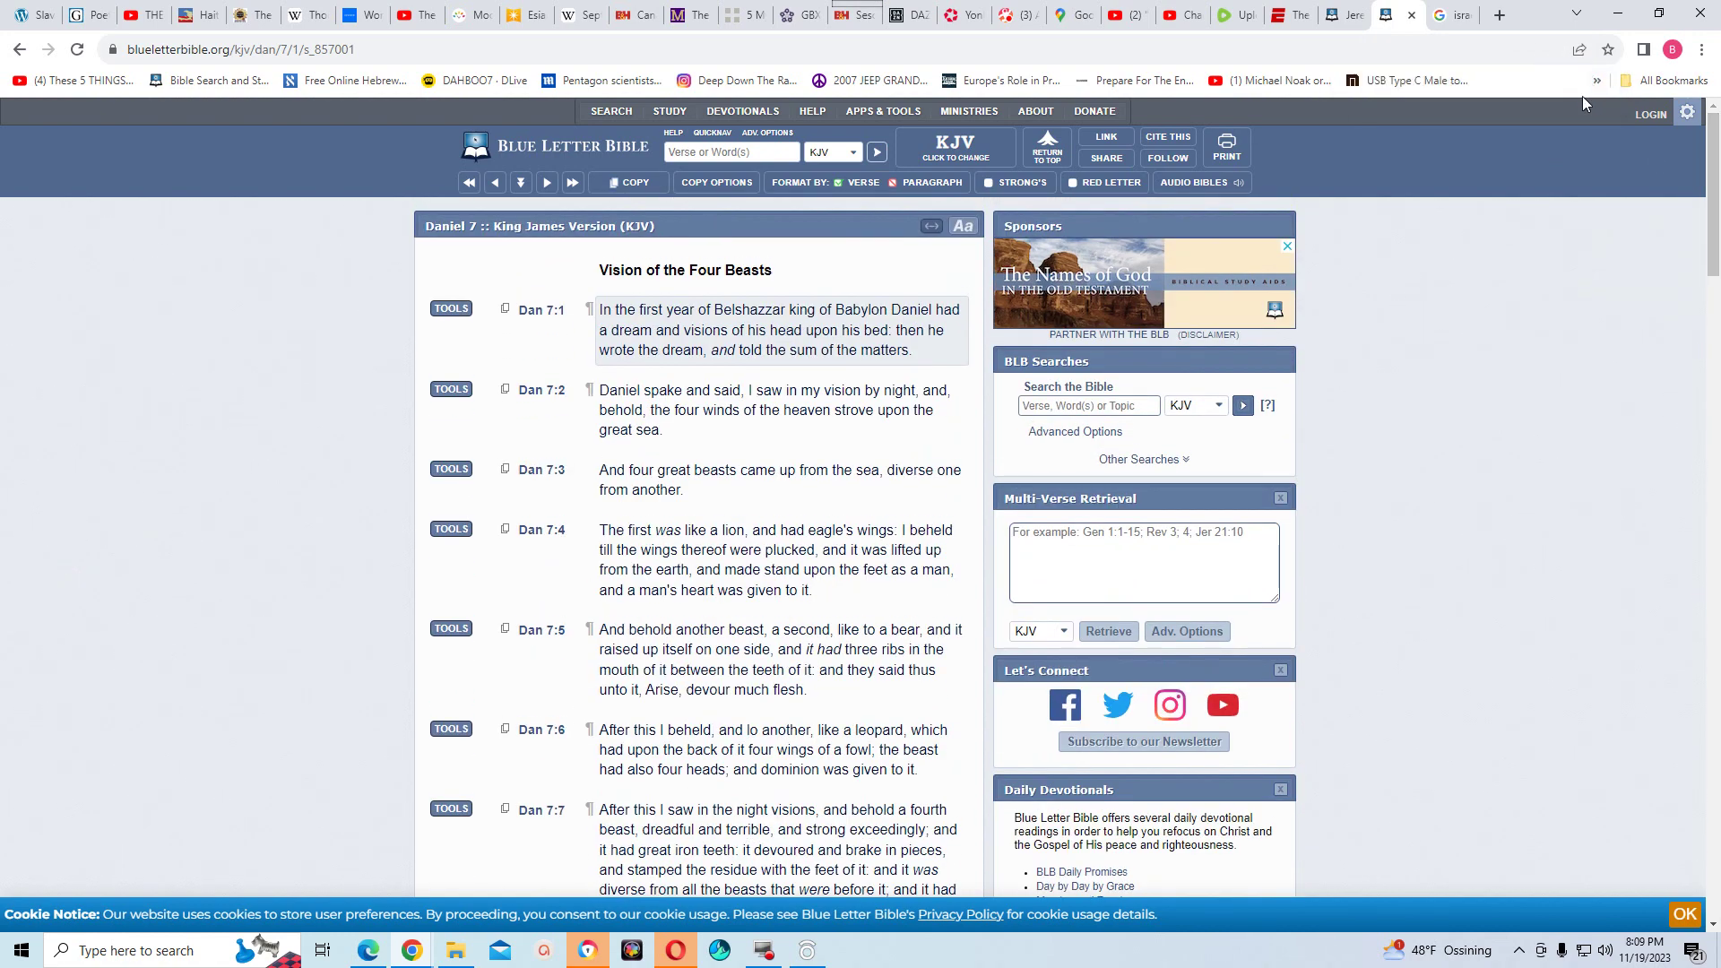
{"action": "left_click", "coordinate": [728, 152]}
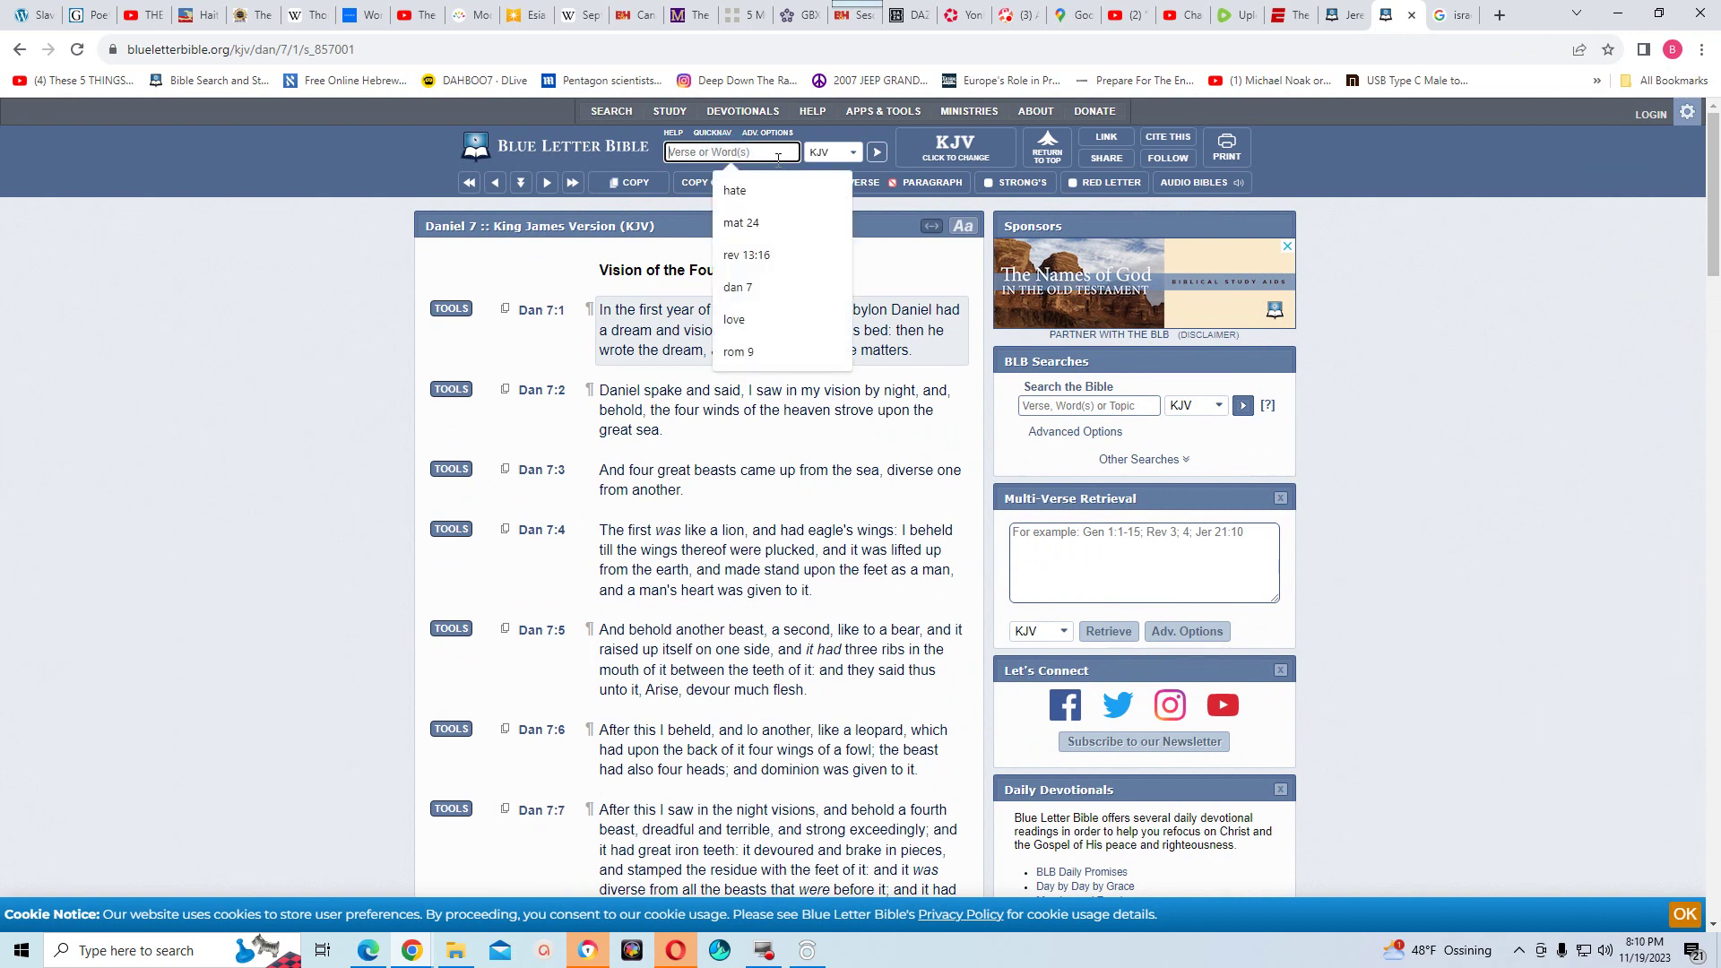
{"action": "type", "text": "rev "}
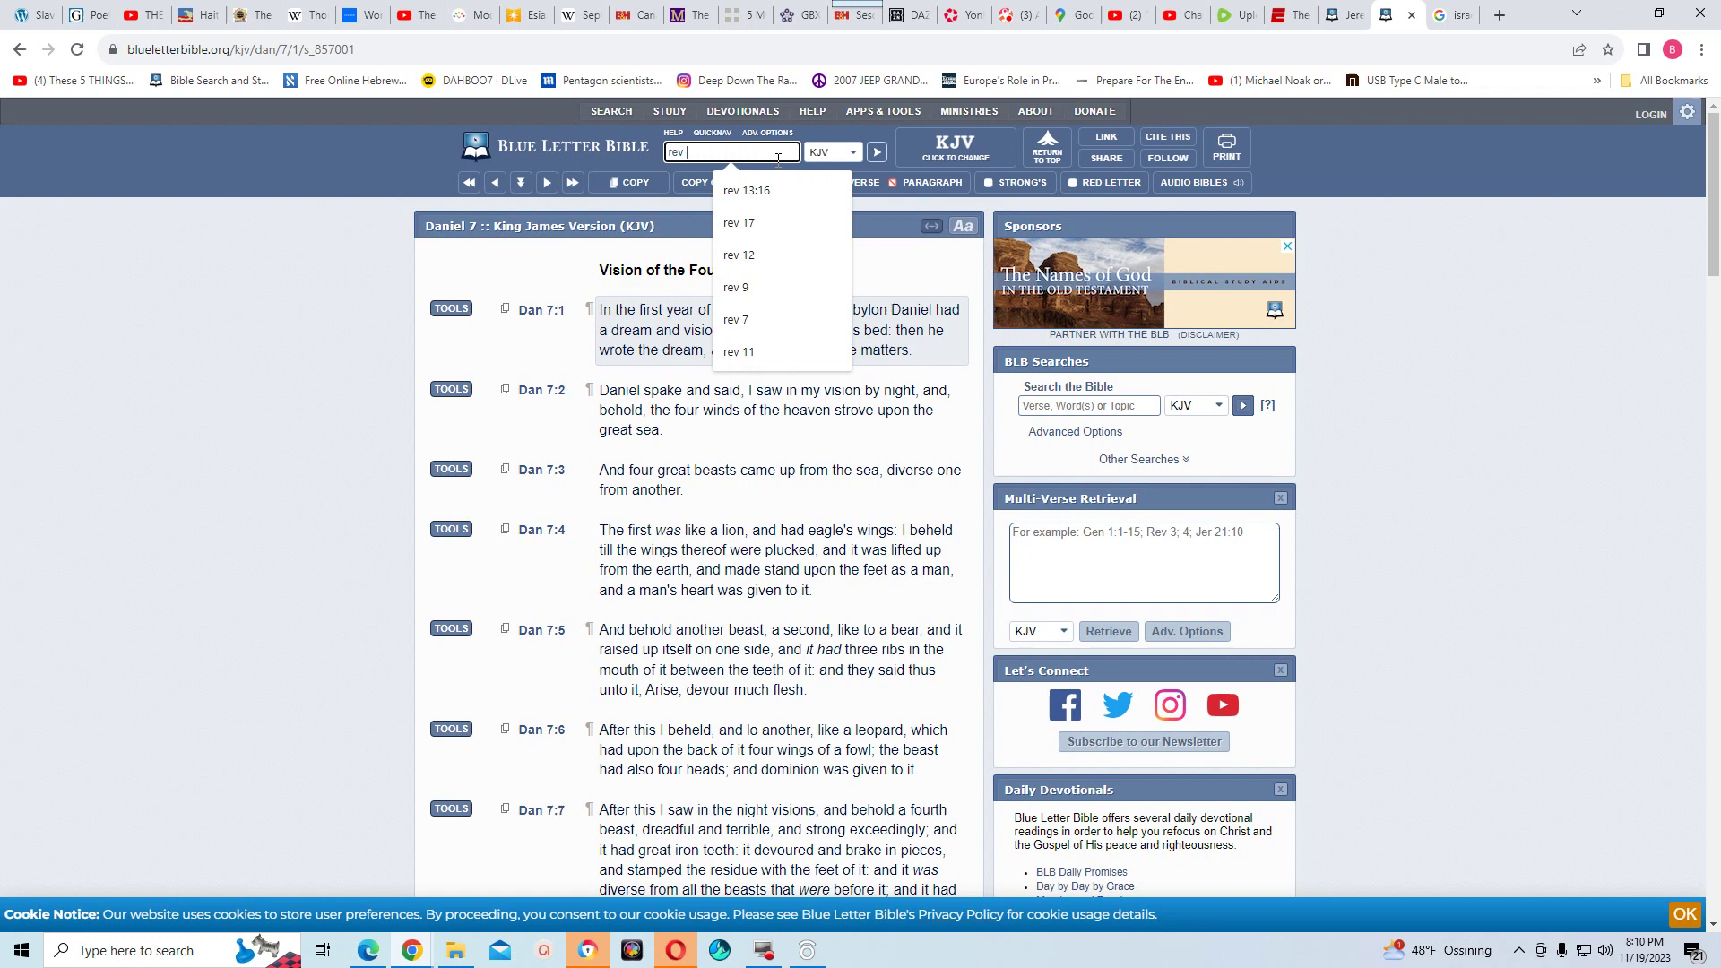
{"action": "type", "text": "9"}
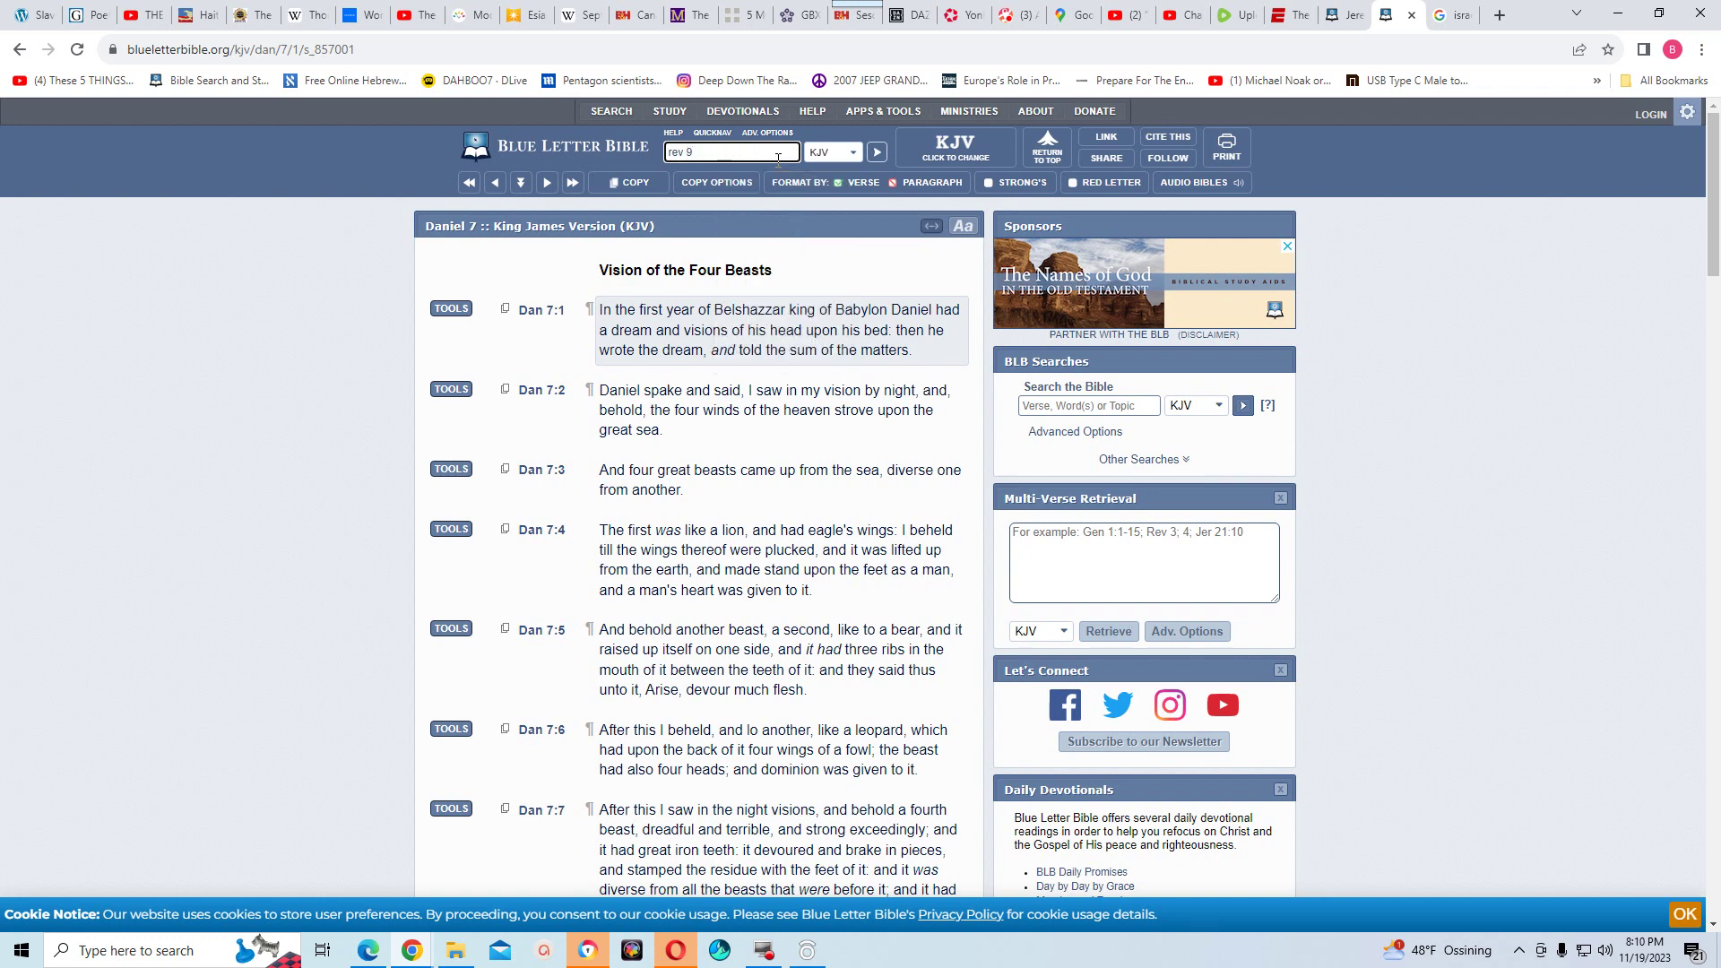
{"action": "left_click", "coordinate": [877, 152]}
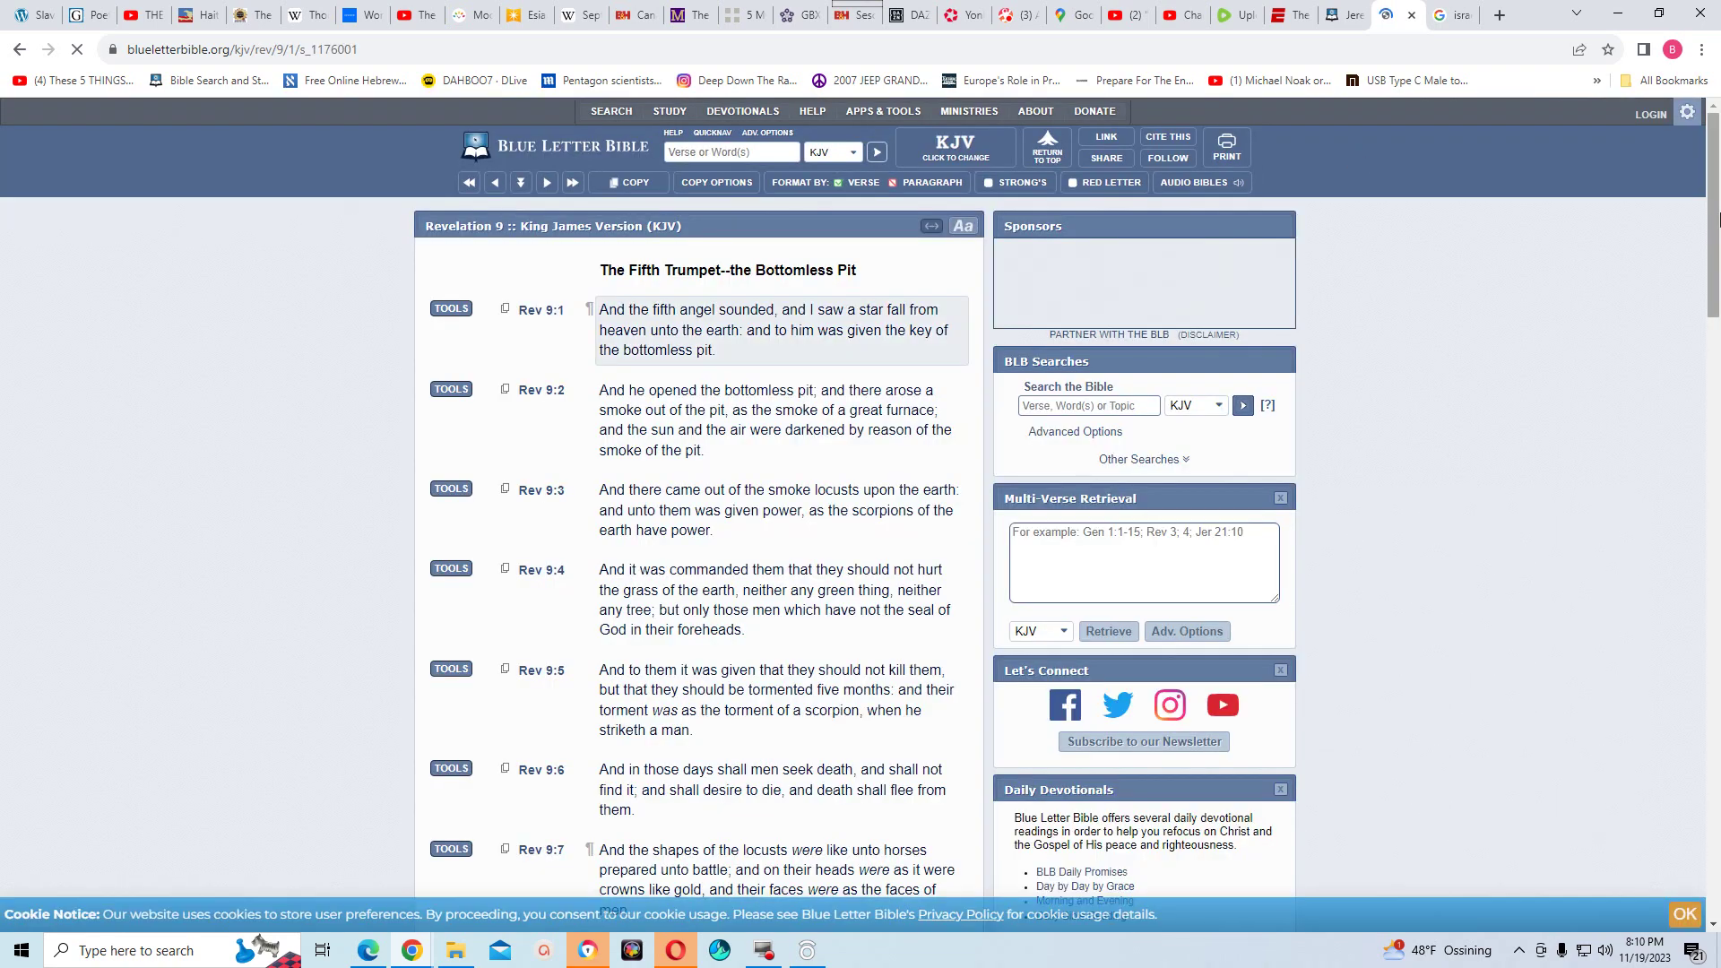
{"action": "left_click_drag", "start_coordinate": [1711, 216], "coordinate": [1711, 436]}
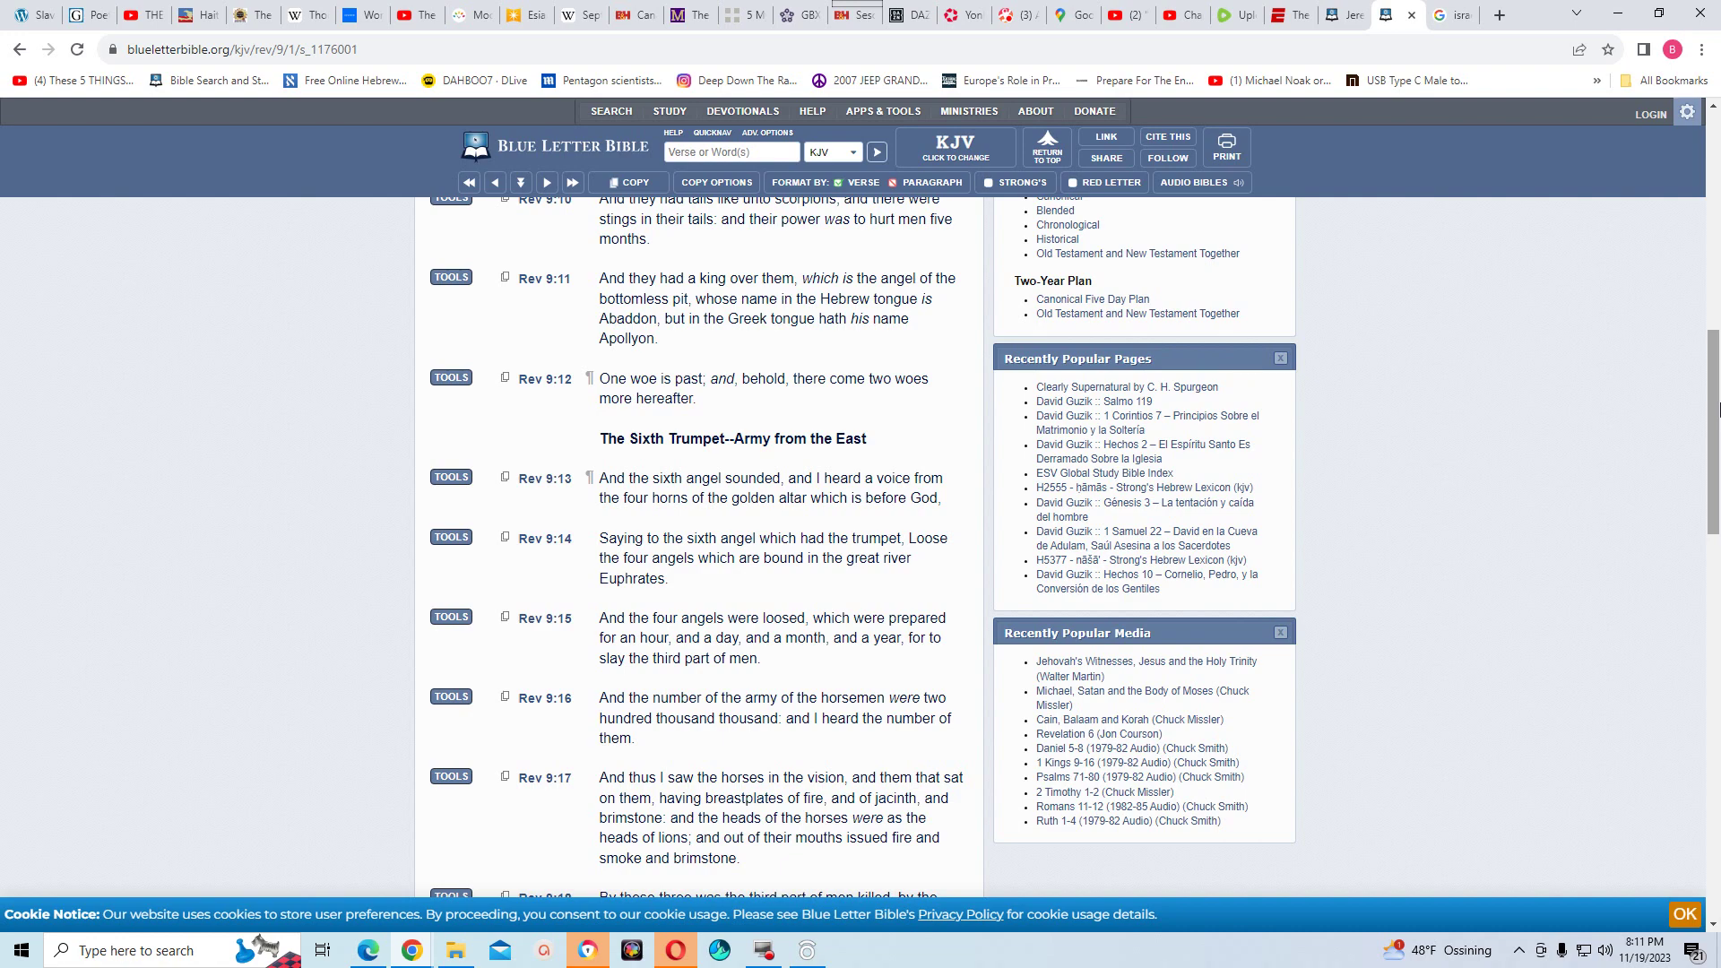
{"action": "left_click_drag", "start_coordinate": [1712, 404], "coordinate": [1710, 447]}
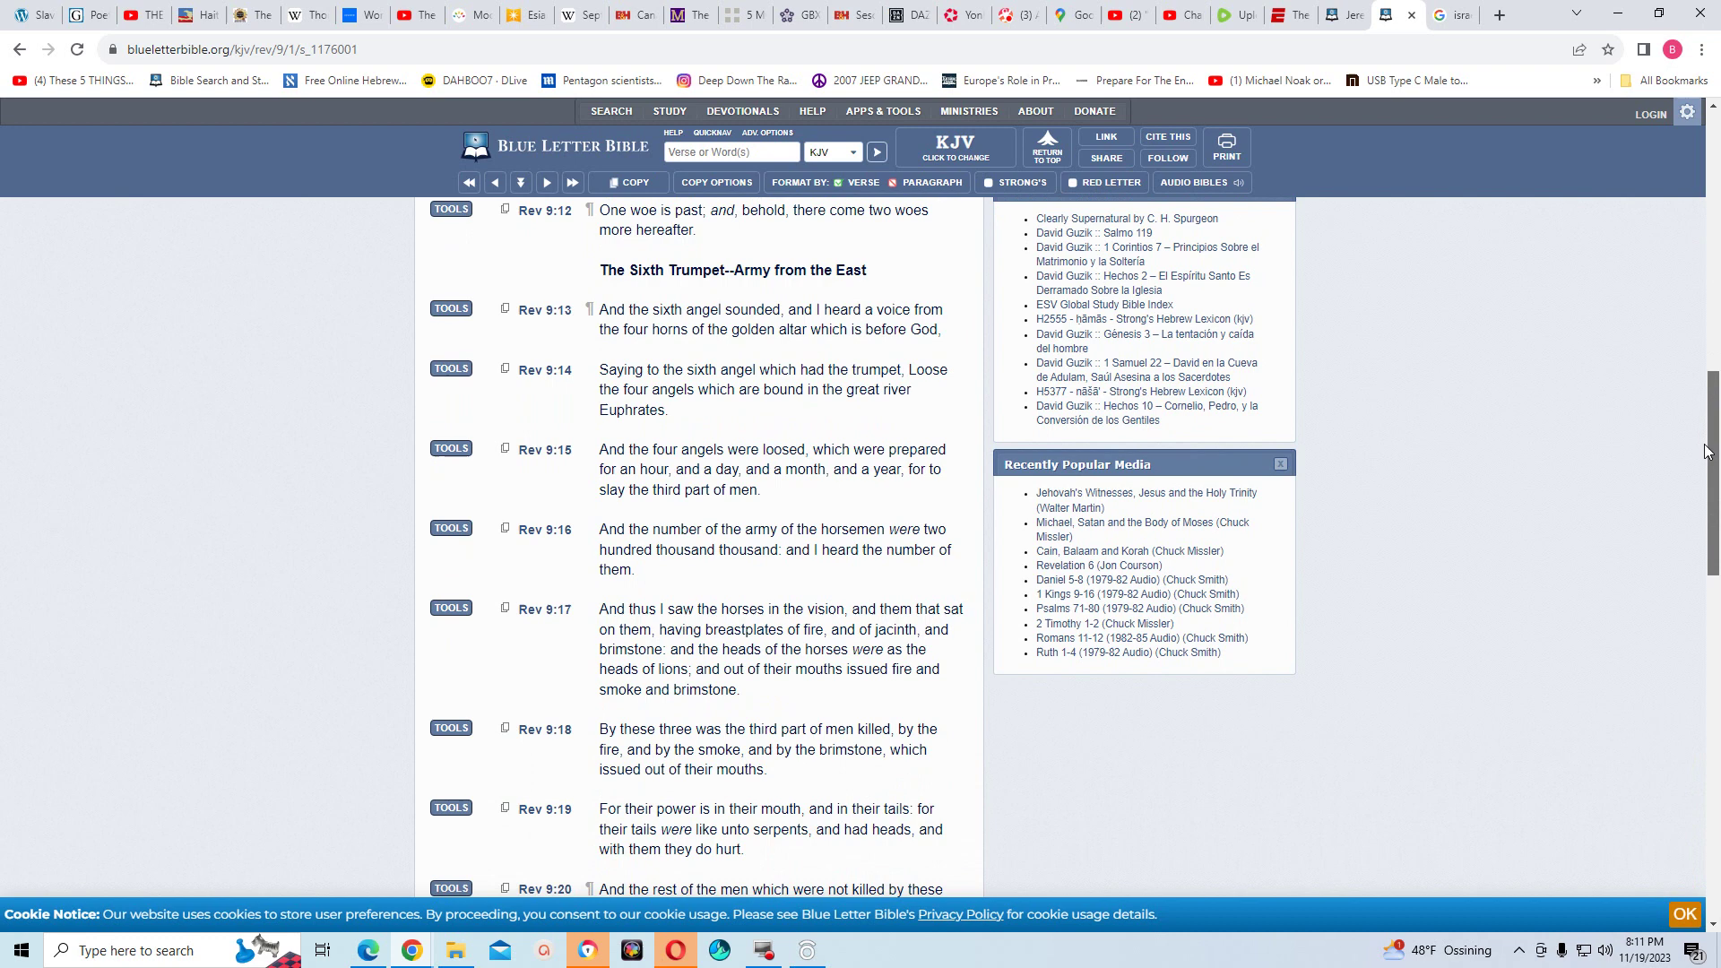
{"action": "left_click_drag", "start_coordinate": [1706, 451], "coordinate": [1705, 465]}
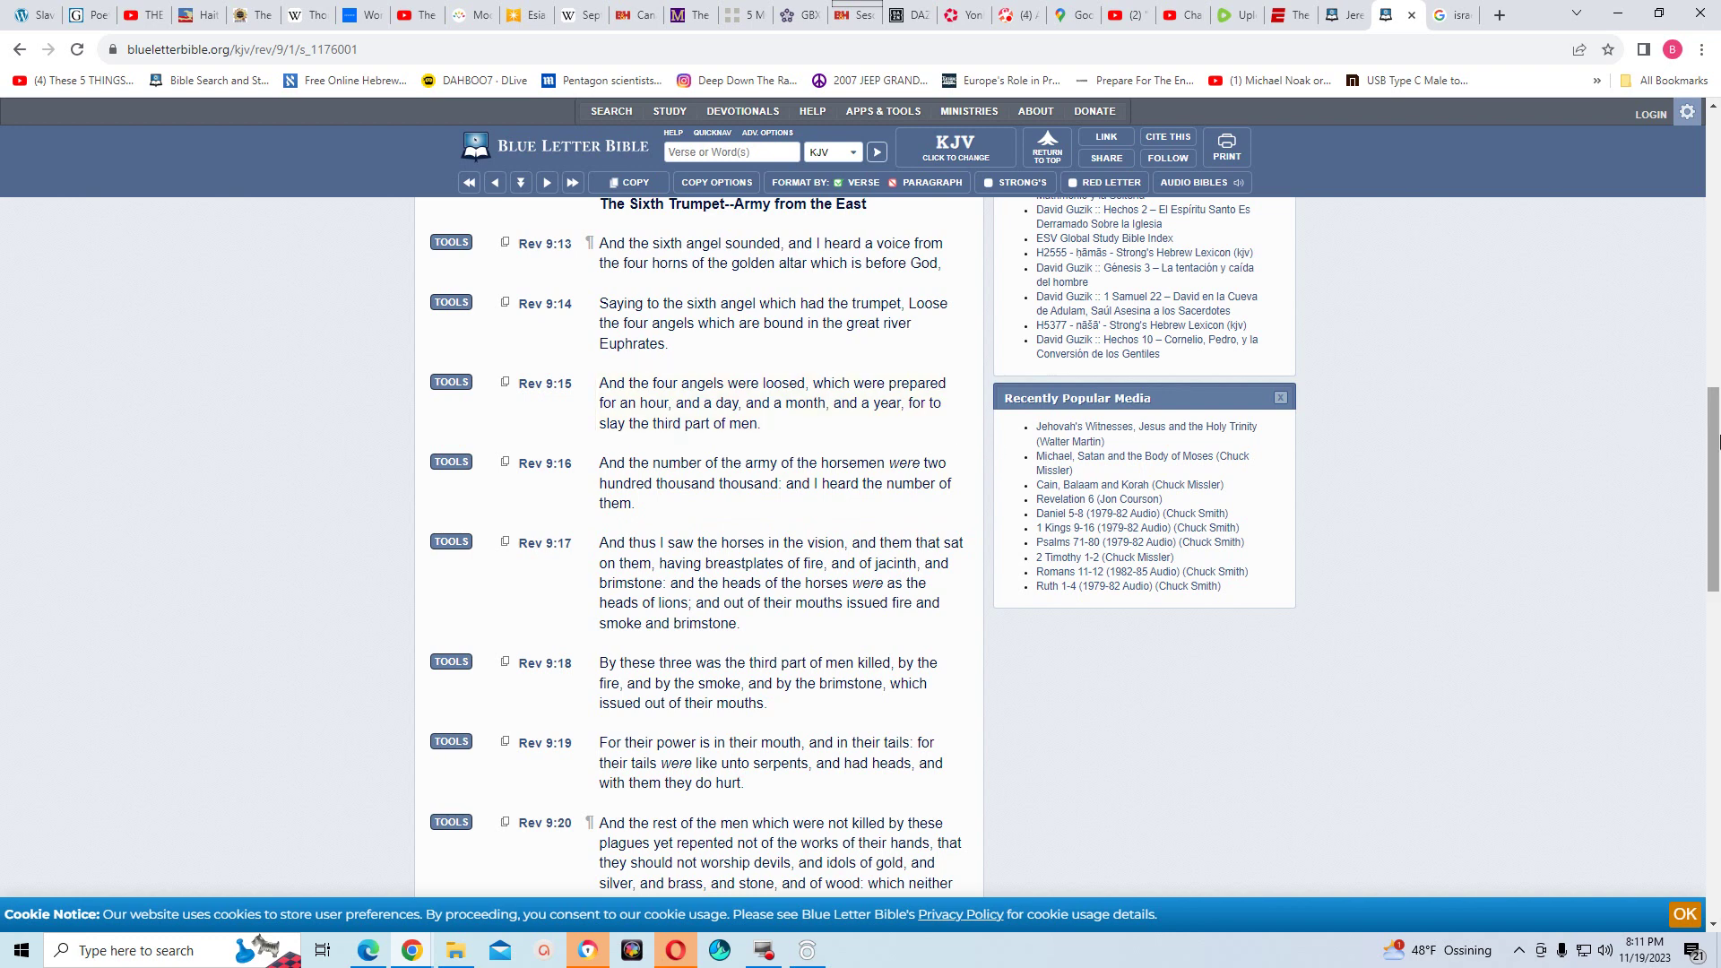
{"action": "left_click_drag", "start_coordinate": [1710, 437], "coordinate": [1711, 430]}
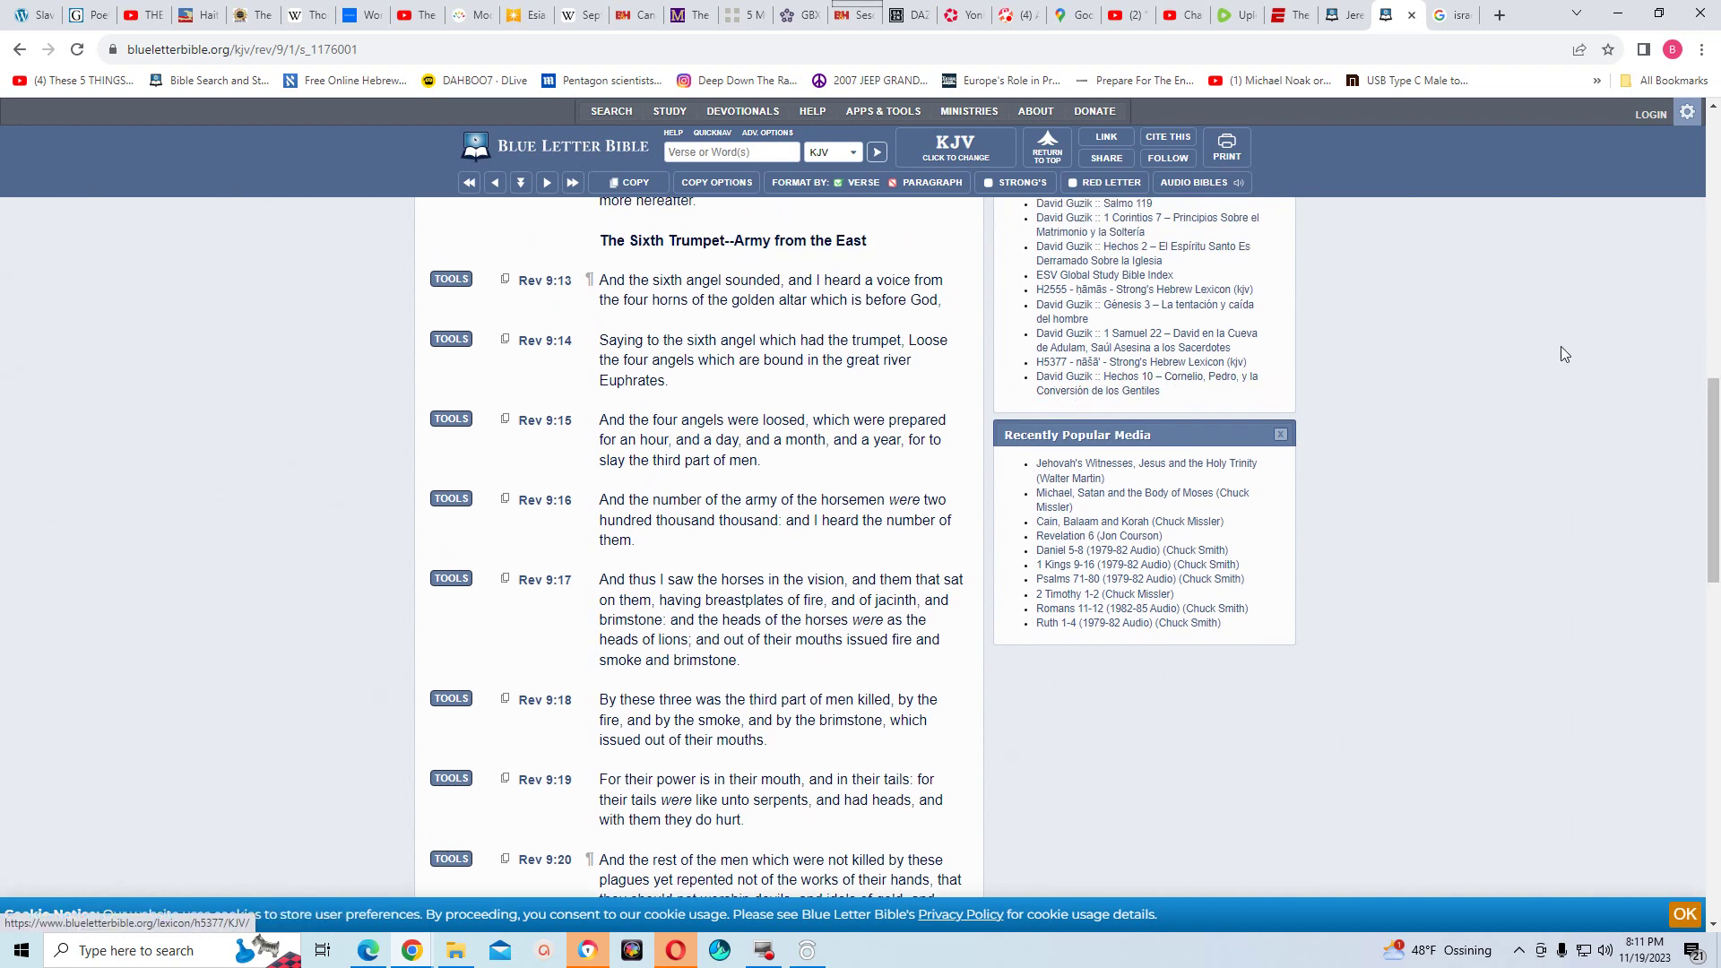